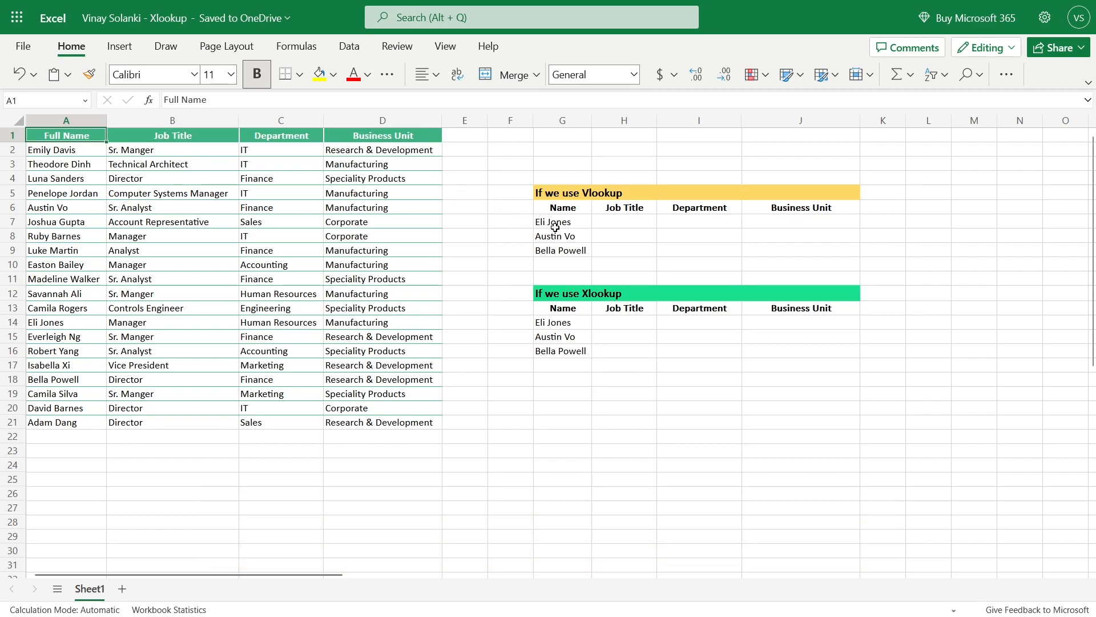
Review the listed names and the Job Title, Department and Business Unit headers in the VLOOKUP table.
left_click(581, 212)
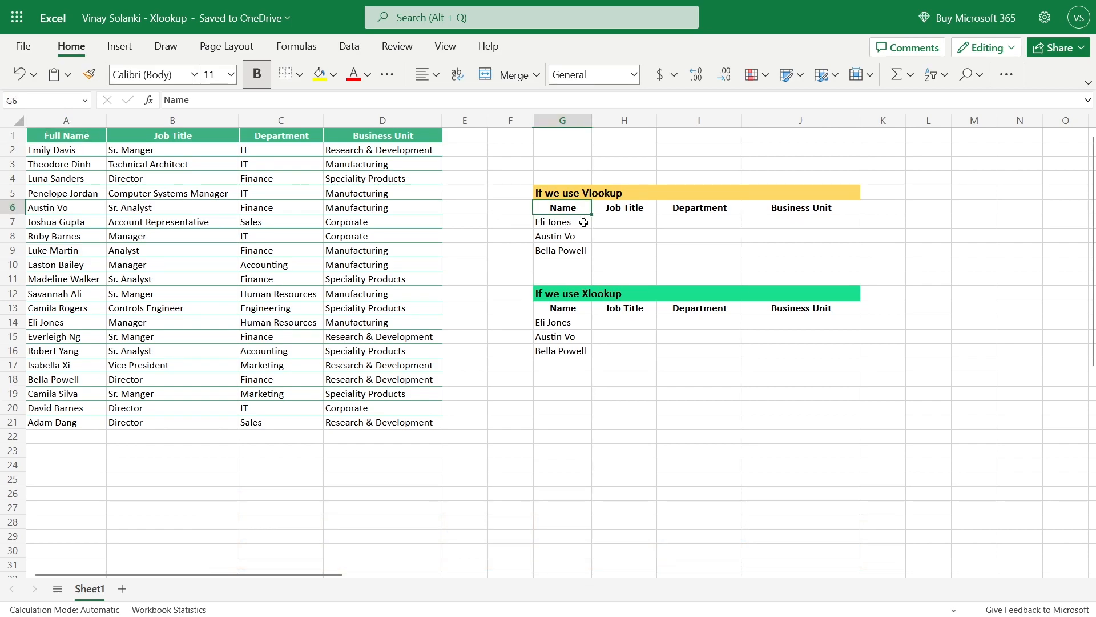
left_click(584, 223)
left_click(586, 235)
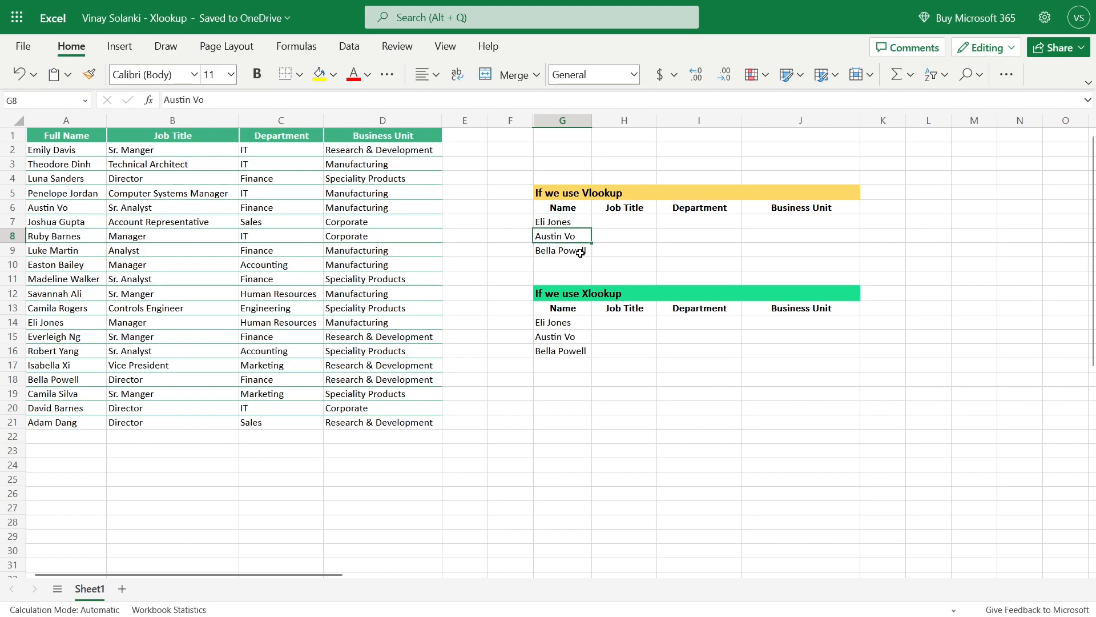
left_click(581, 251)
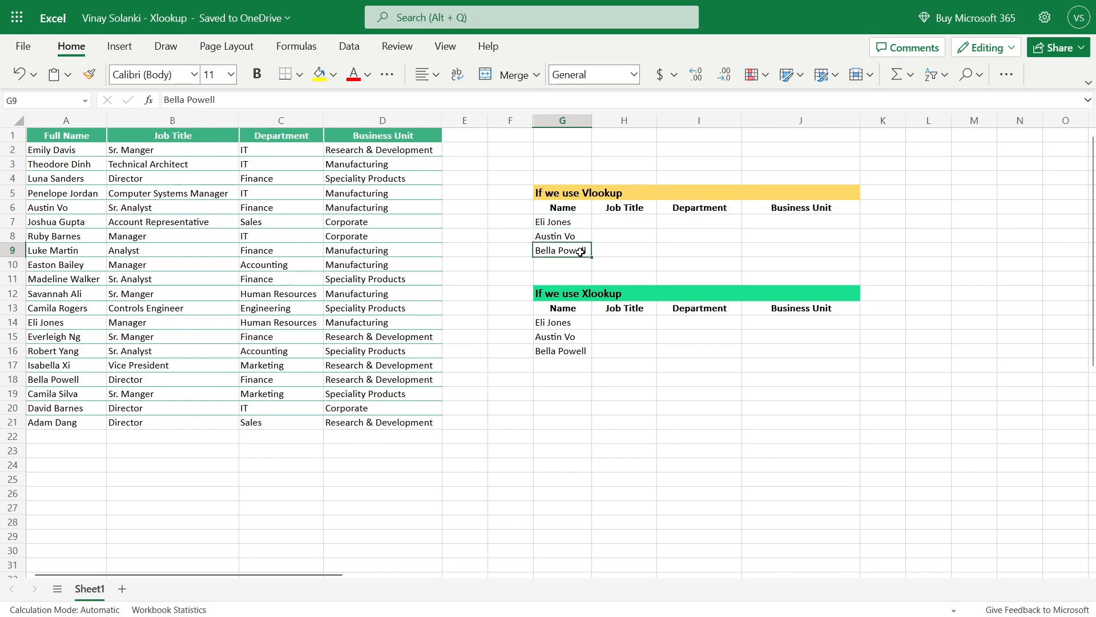
left_click(598, 208)
left_click(666, 208)
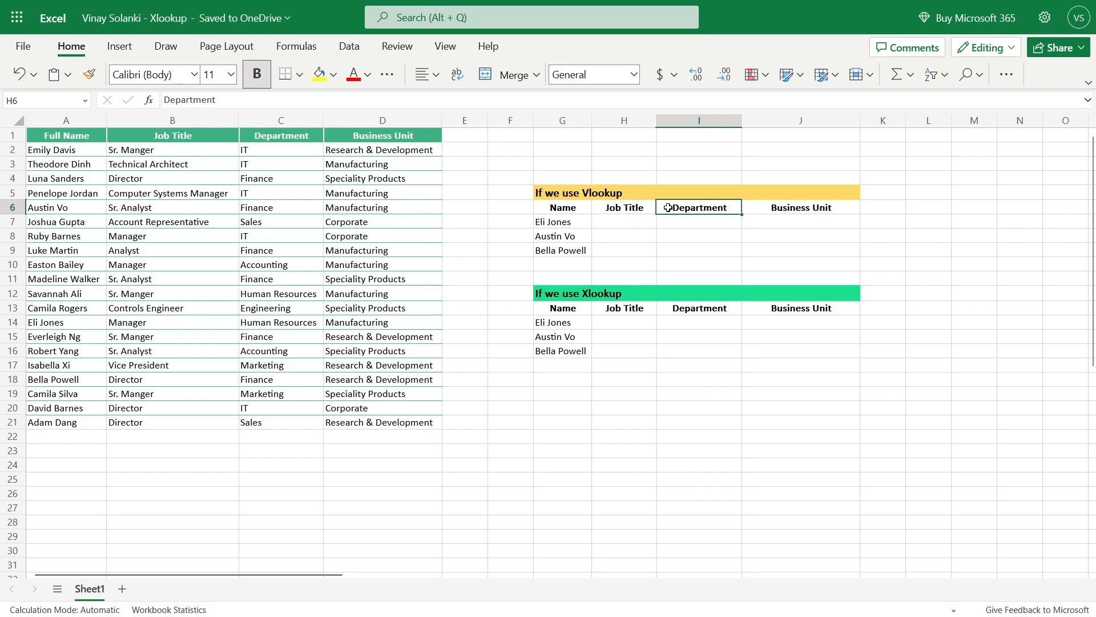
left_click(750, 210)
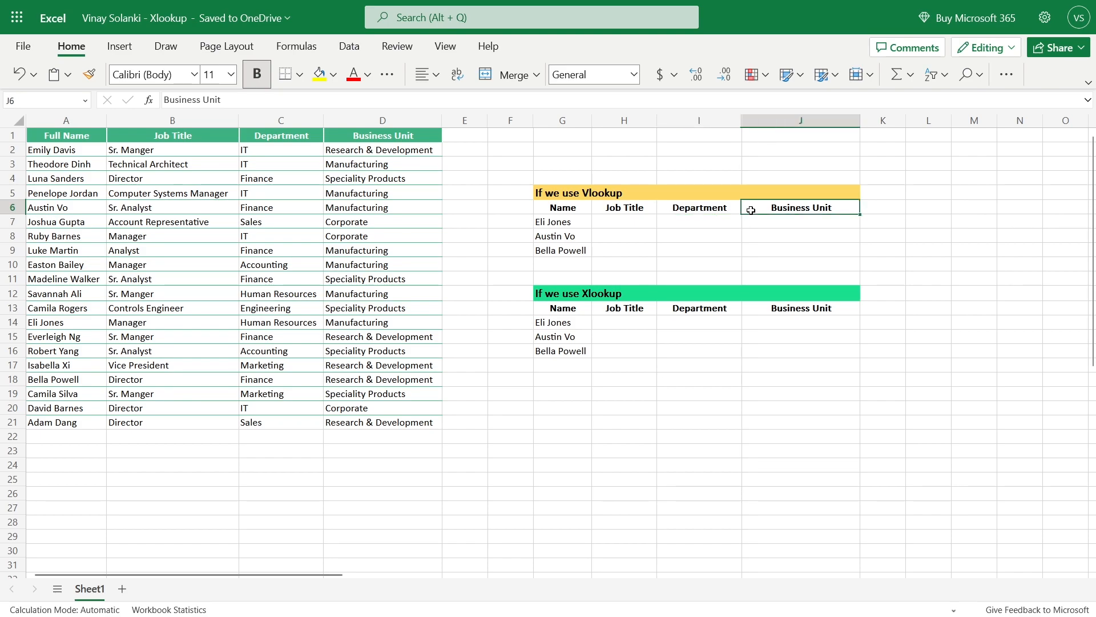
Enter =VLOOKUP(G7,A2:D21,2,FALSE) in H7 to retrieve the job title for the first name.
left_click(644, 224)
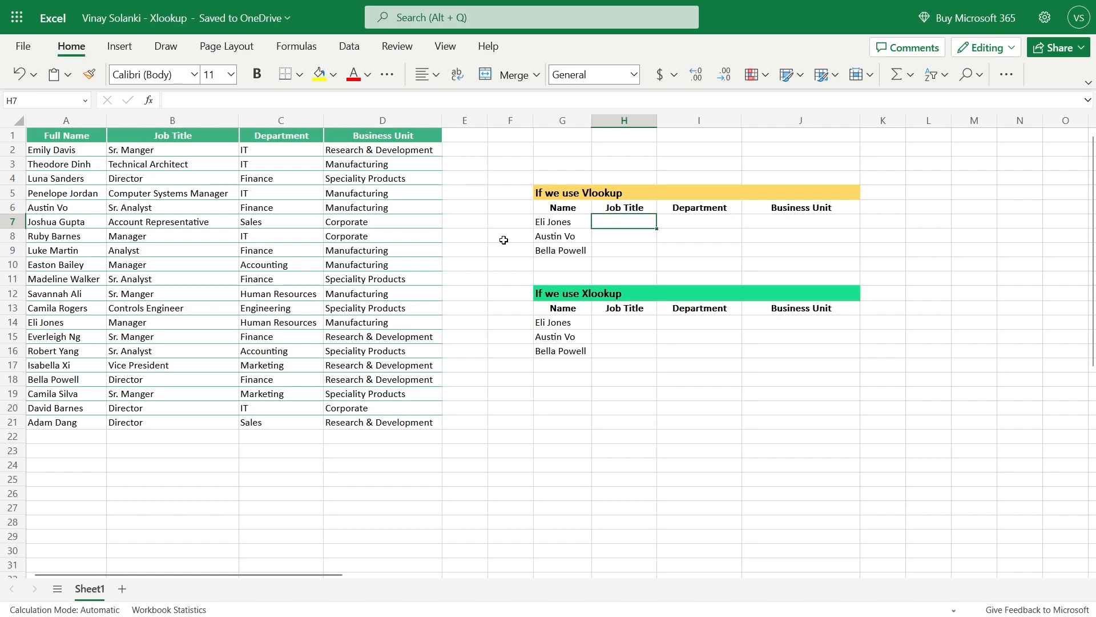
type("=vl")
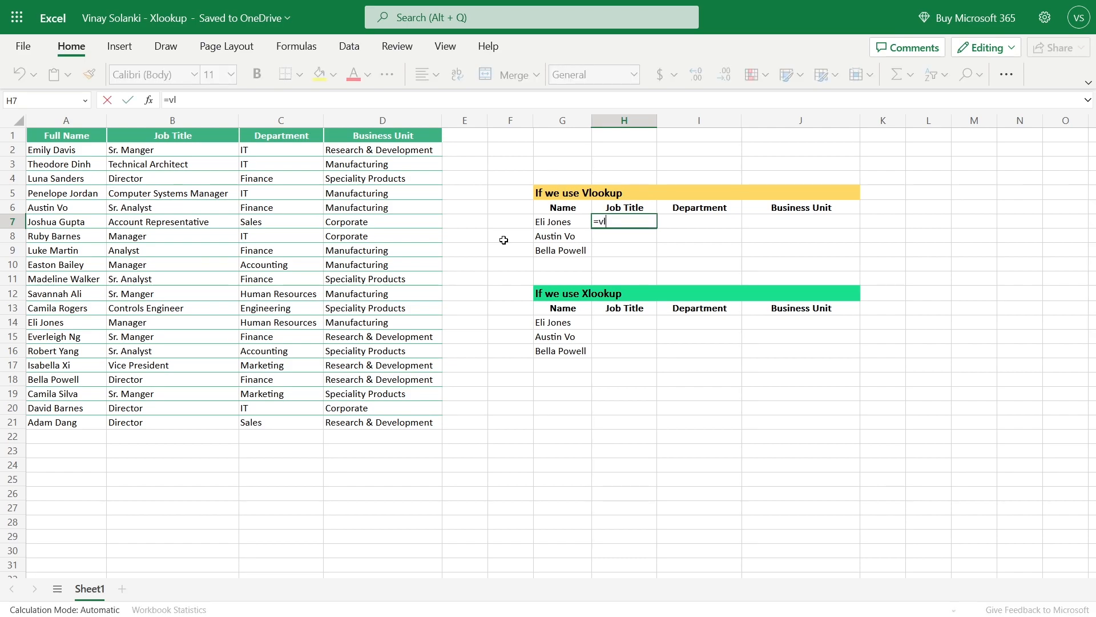
type("ook")
key("Tab")
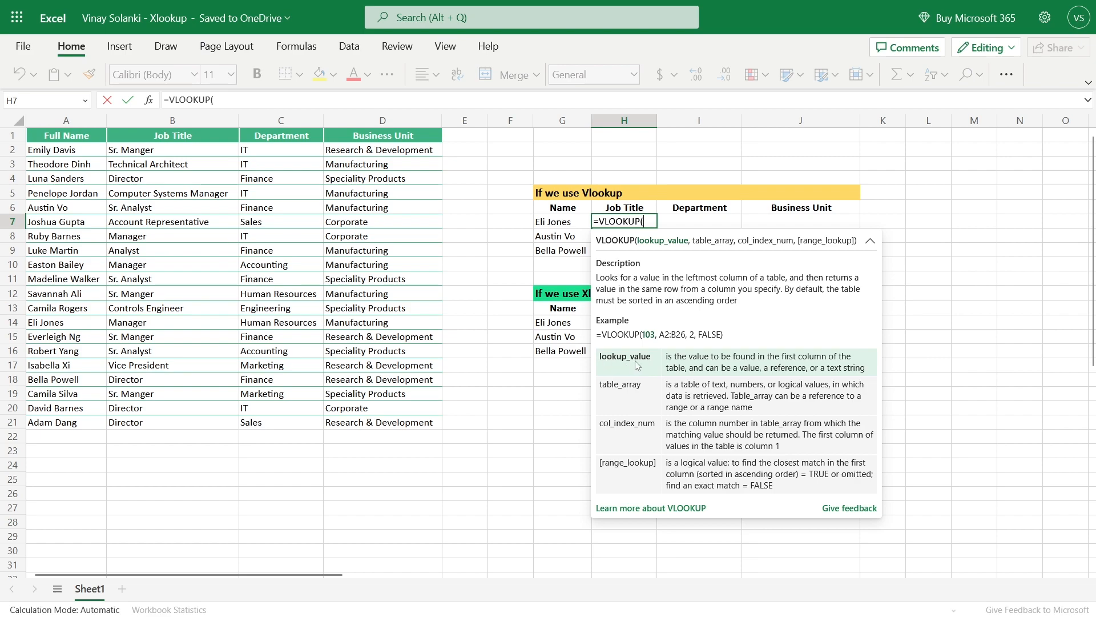
left_click(556, 223)
type(",")
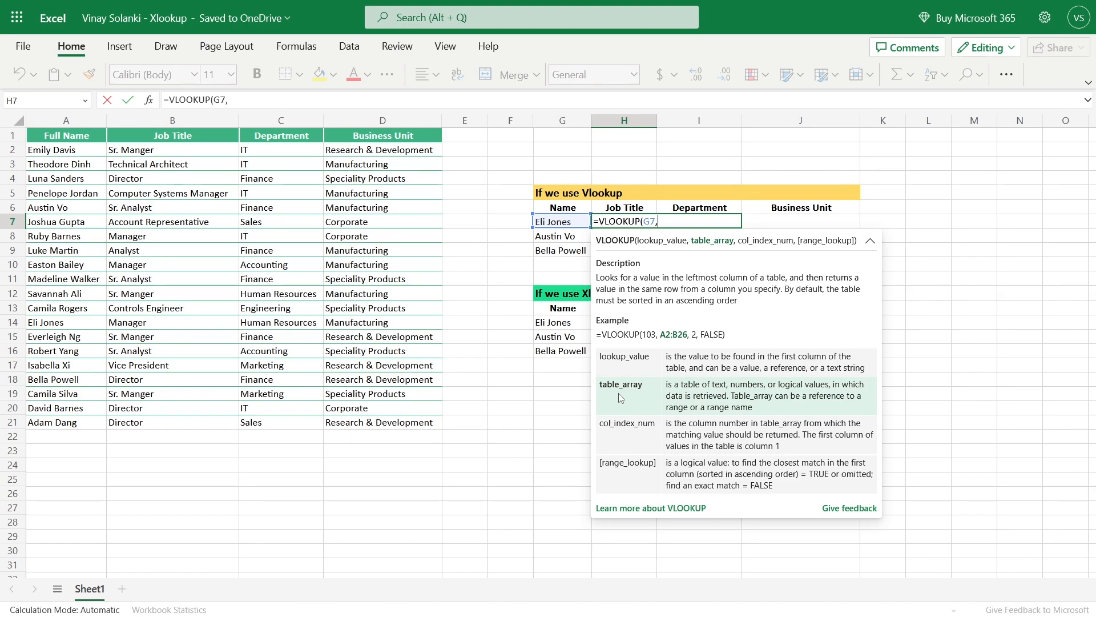
left_click_drag(55, 152, 378, 424)
type(",")
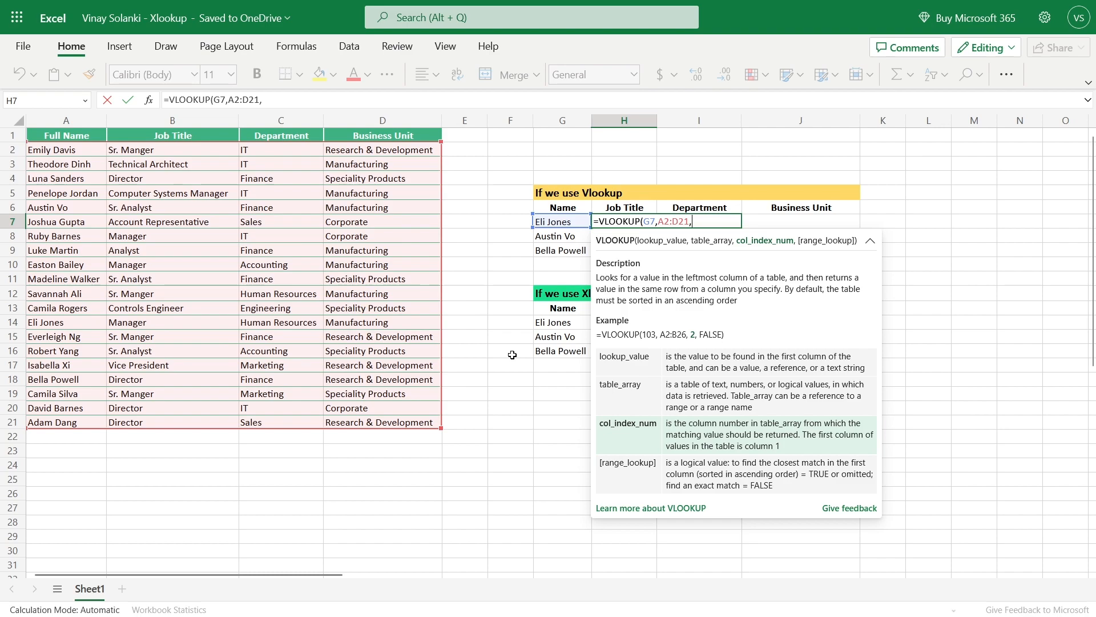
type("2,")
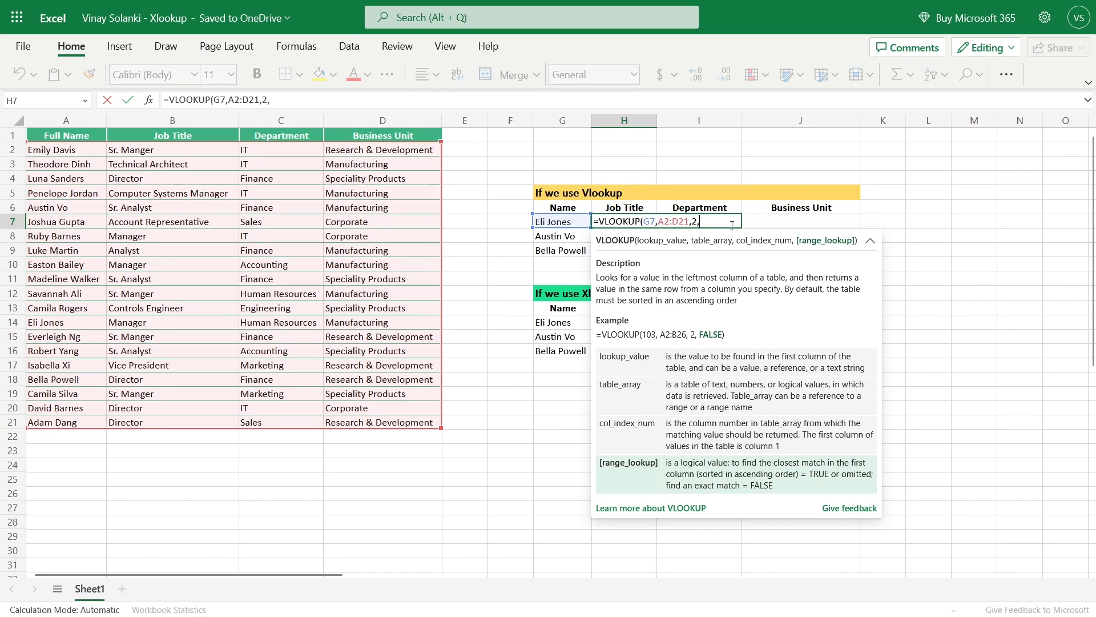
type("false)")
key("Return")
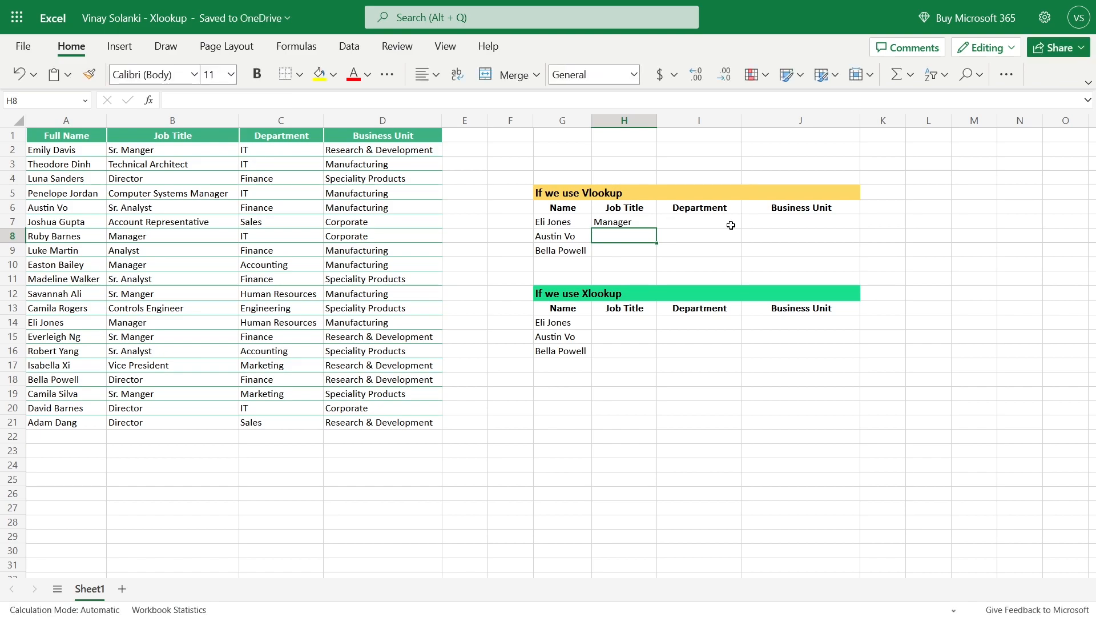
Compare the job title in H7 with the matching employee's record in row 14 of the source data.
left_click(648, 225)
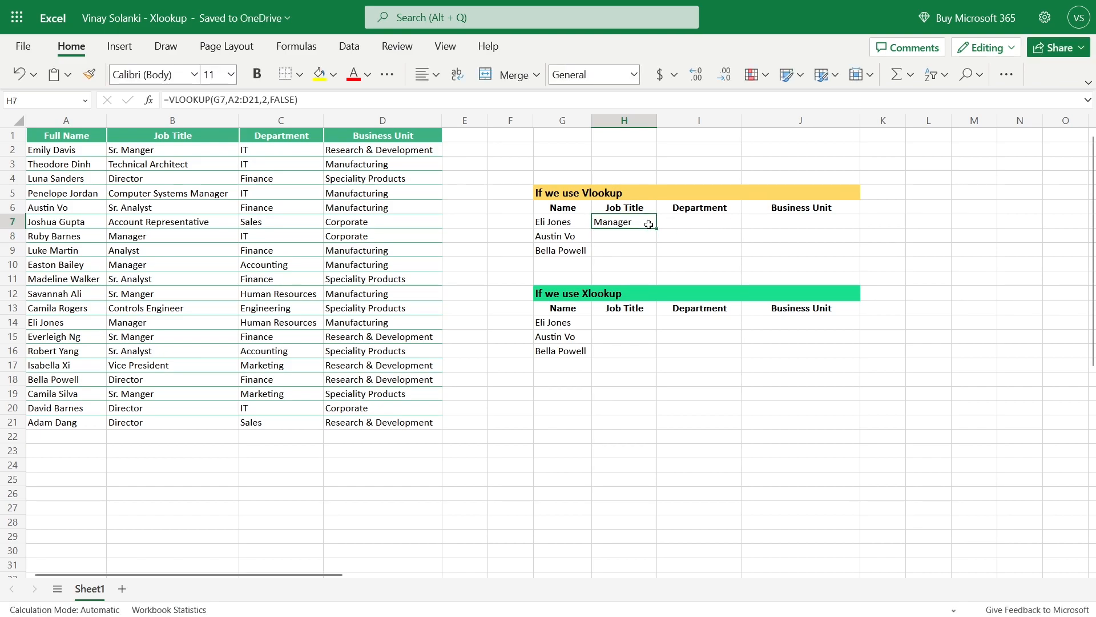
left_click(68, 324)
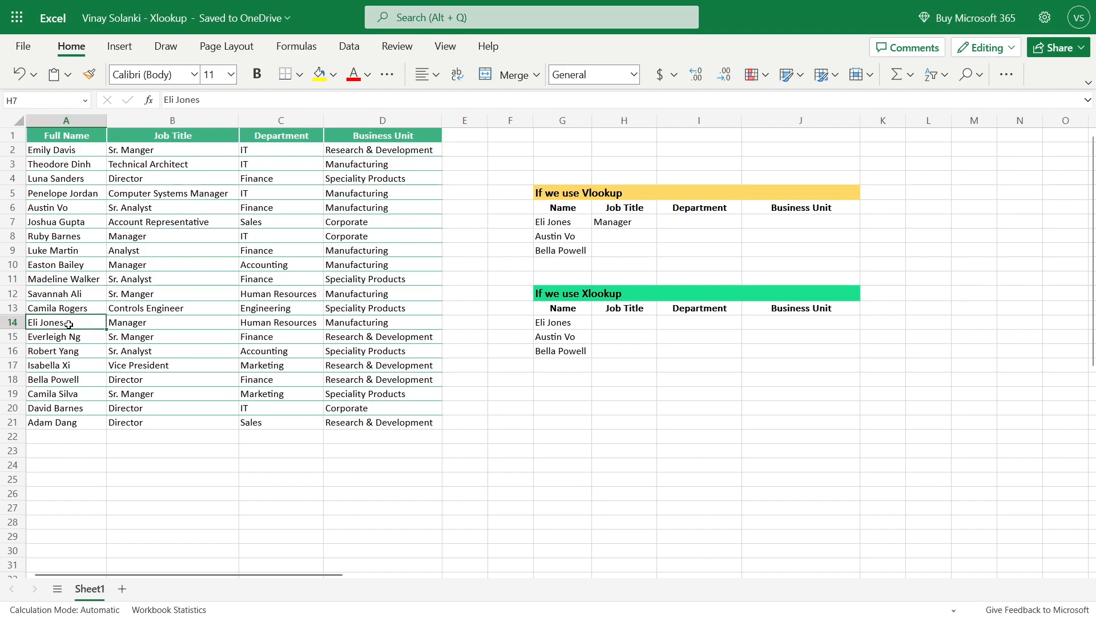
left_click(166, 321)
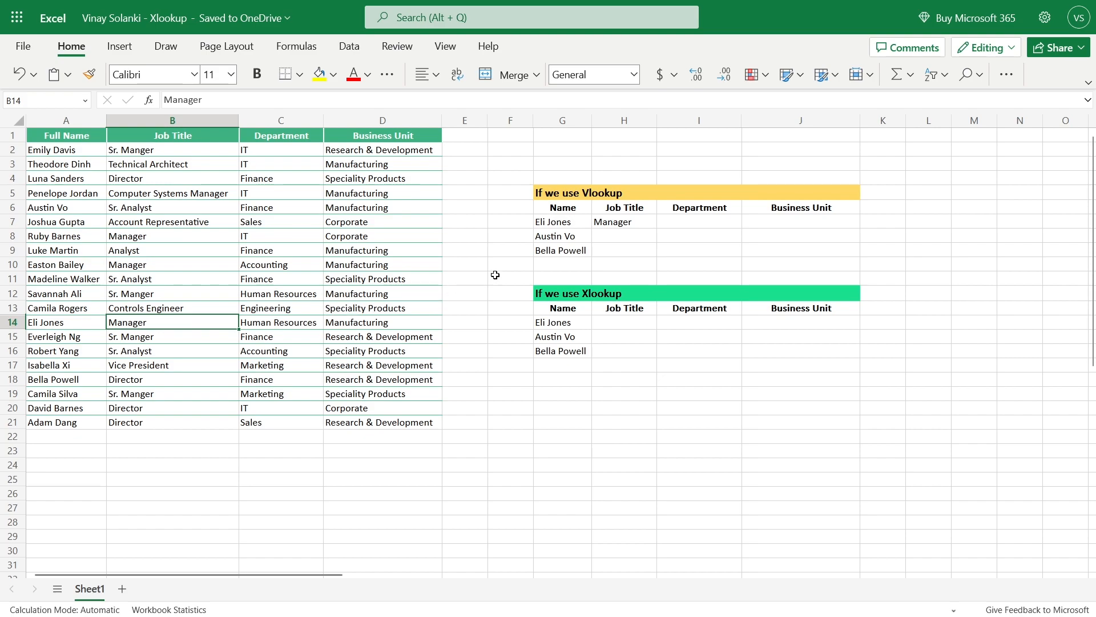
Fill the H7 lookup formula across to the Department and Business Unit cells I7:J7.
left_click(646, 225)
left_click(664, 208)
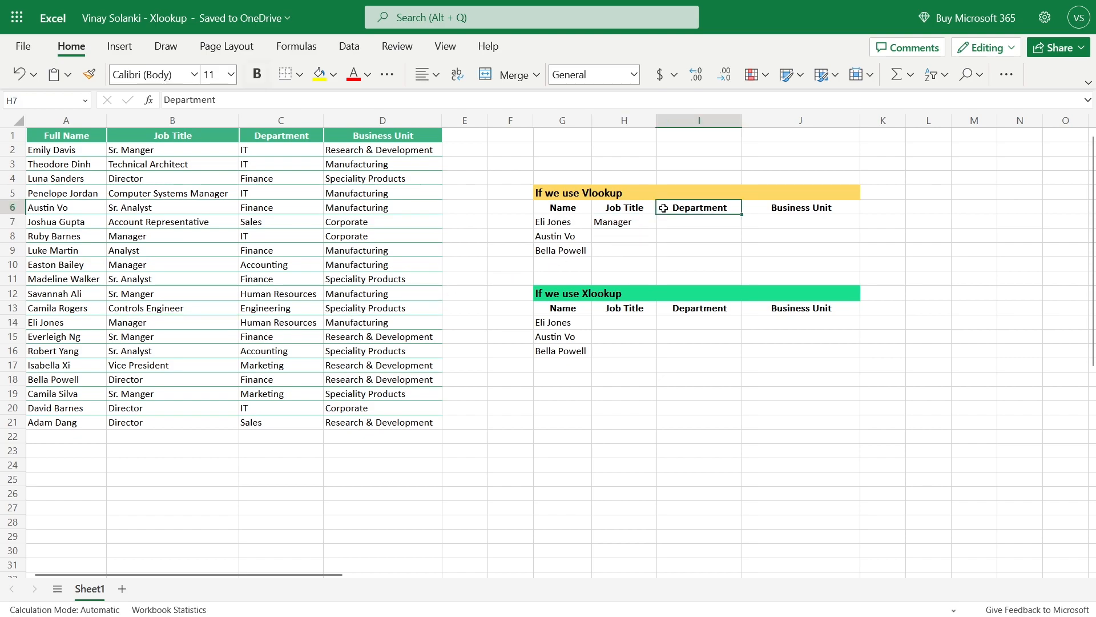
left_click(757, 206)
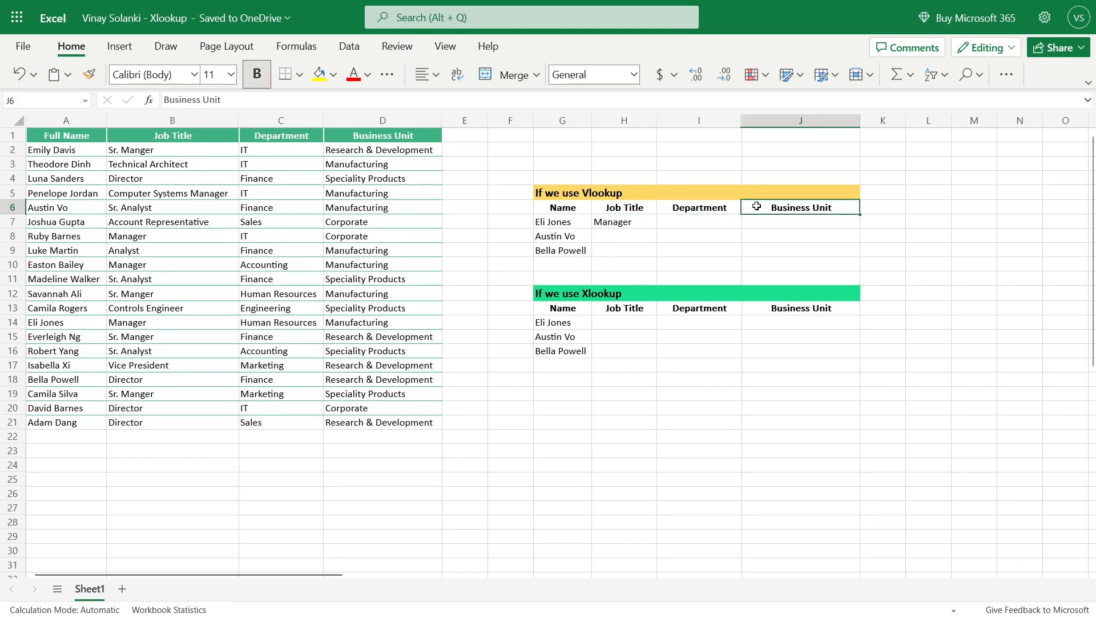
left_click(638, 223)
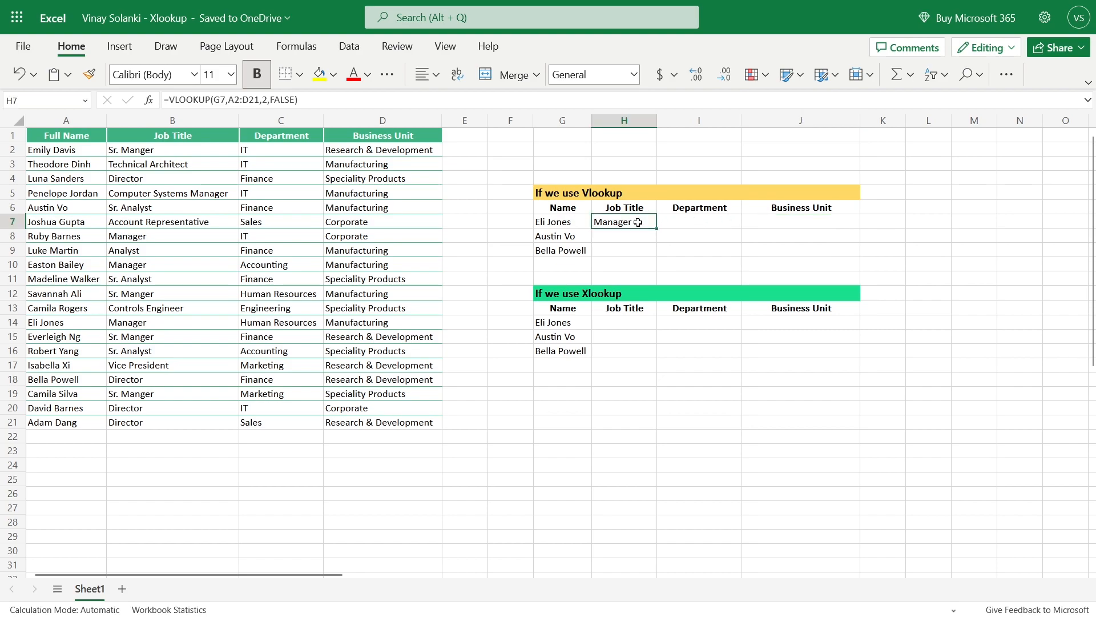
left_click_drag(657, 227, 778, 223)
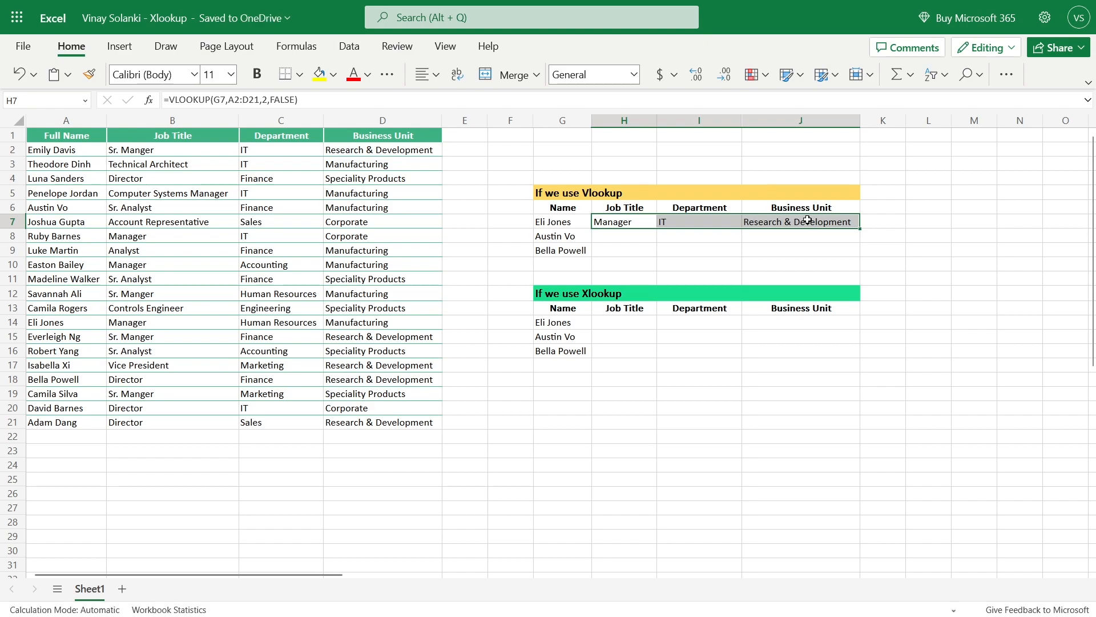
Compare the Department and Business Unit results in I7:J7 with the employee's record in row 14.
left_click(730, 221)
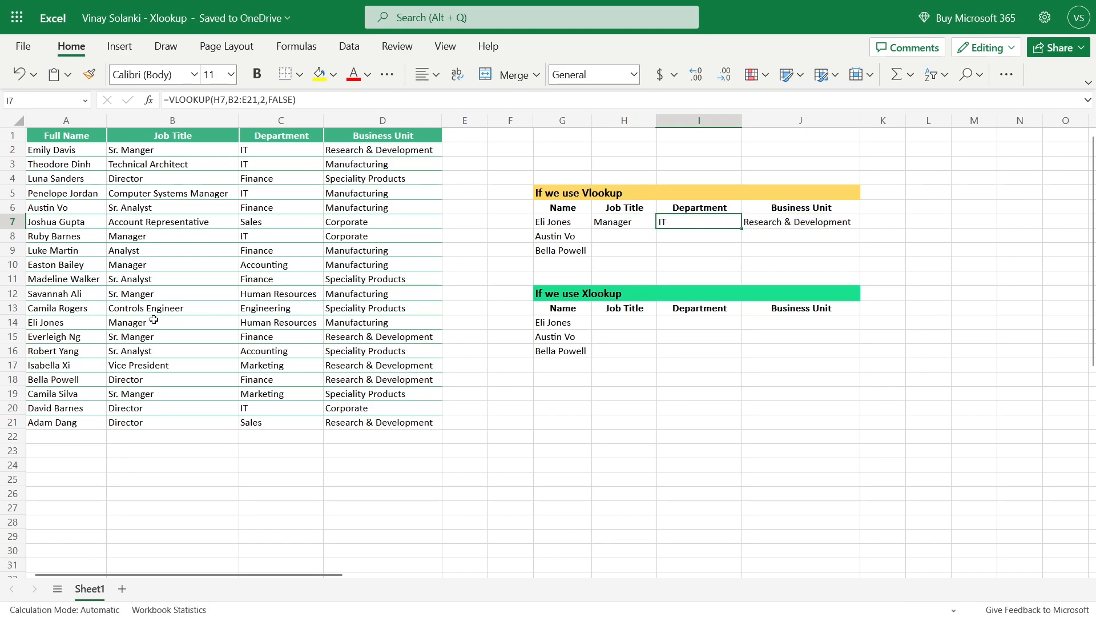
left_click(83, 325)
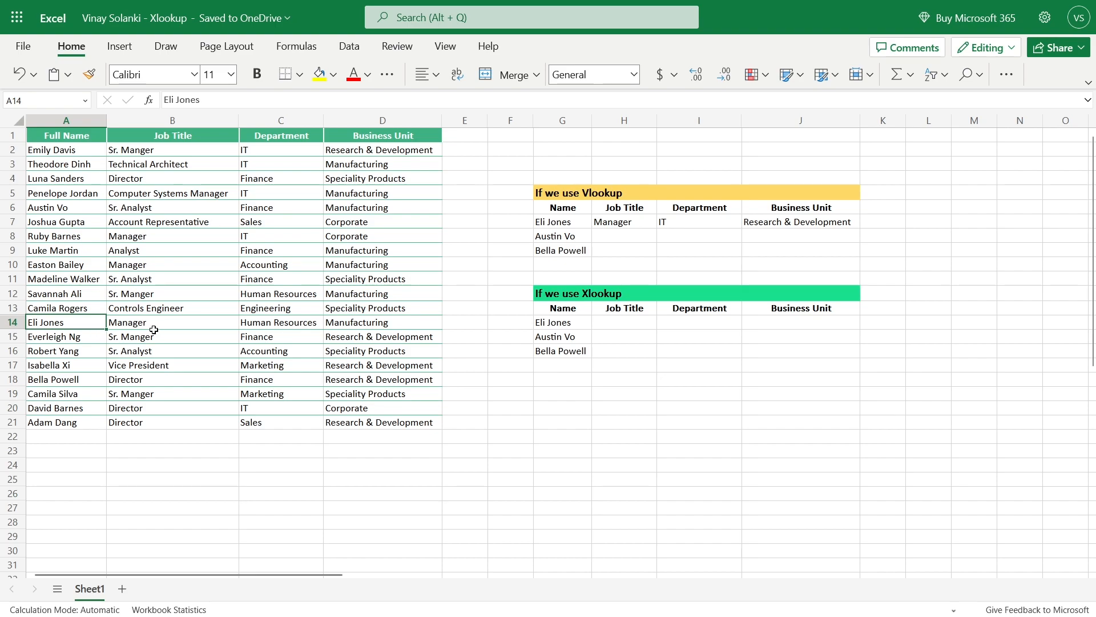
left_click(276, 324)
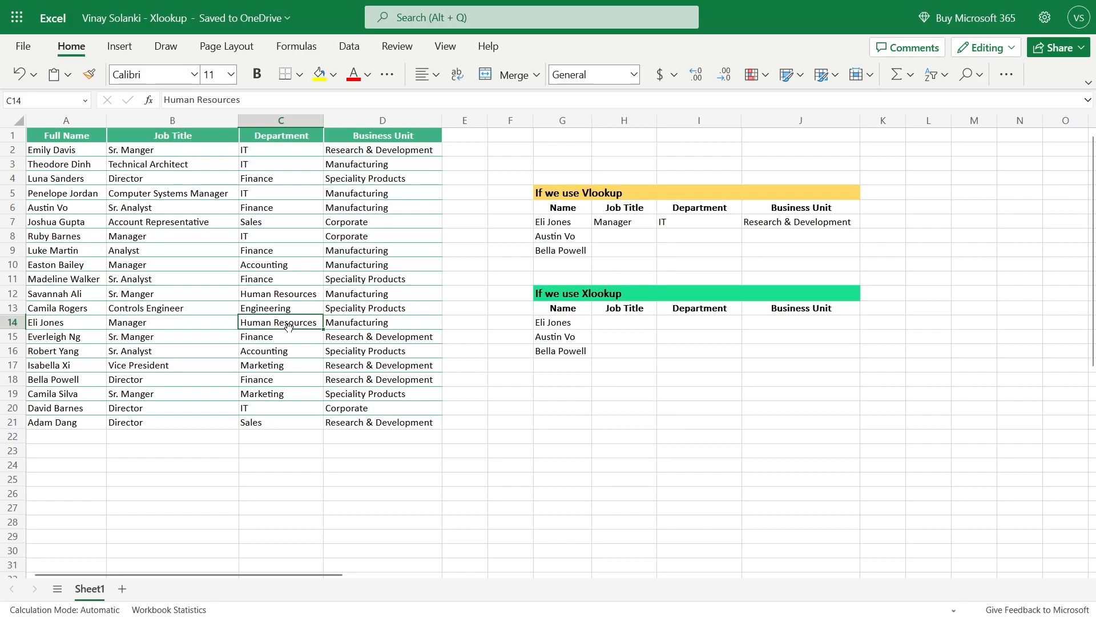
left_click(398, 326)
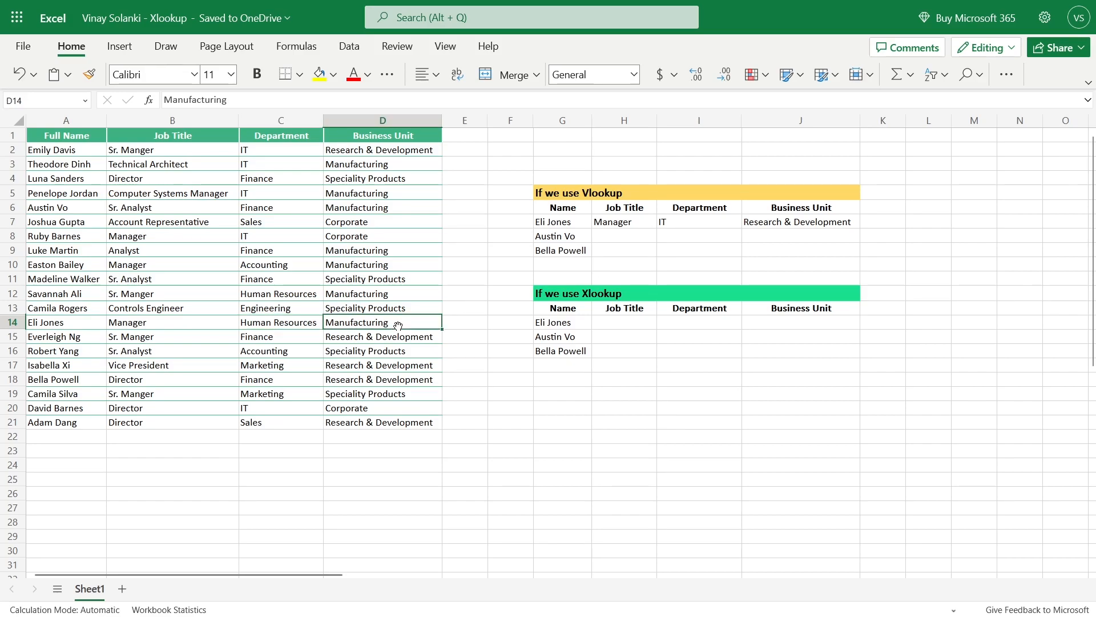
left_click(689, 223)
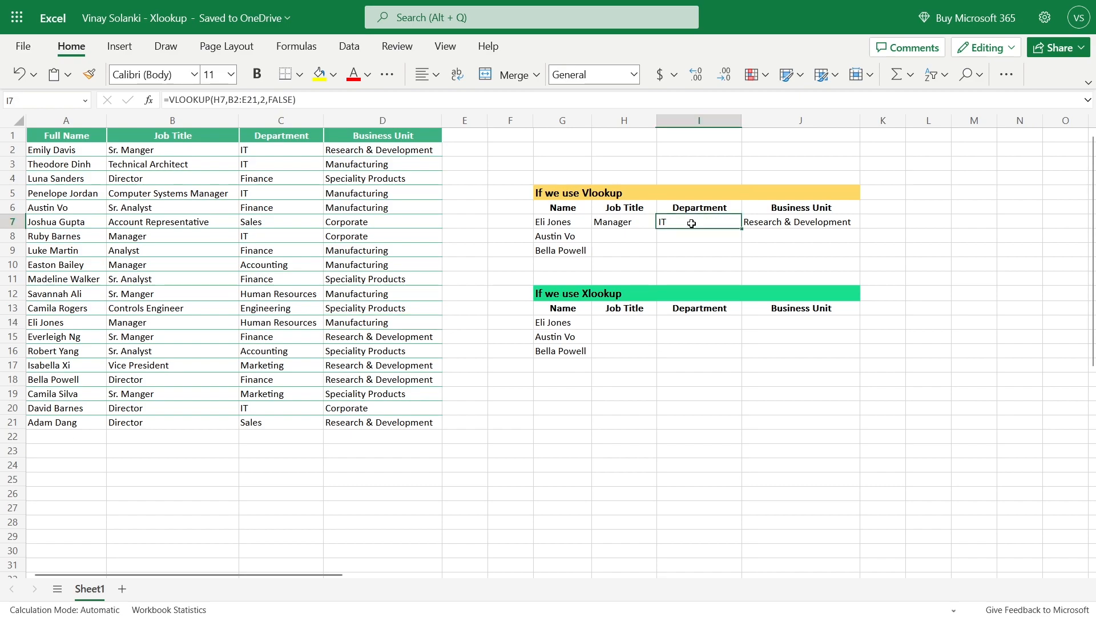
left_click(772, 222)
left_click(700, 225)
Inspect the lookup value and table range references in the H7 and I7 formulas.
left_click(643, 222)
double_click(642, 222)
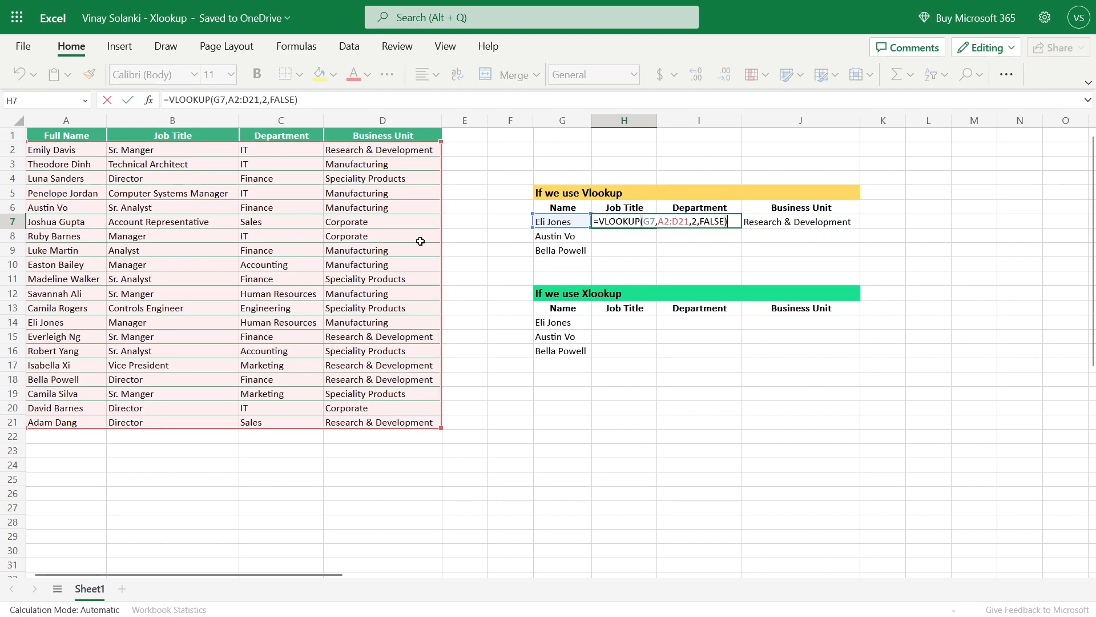
left_click(614, 237)
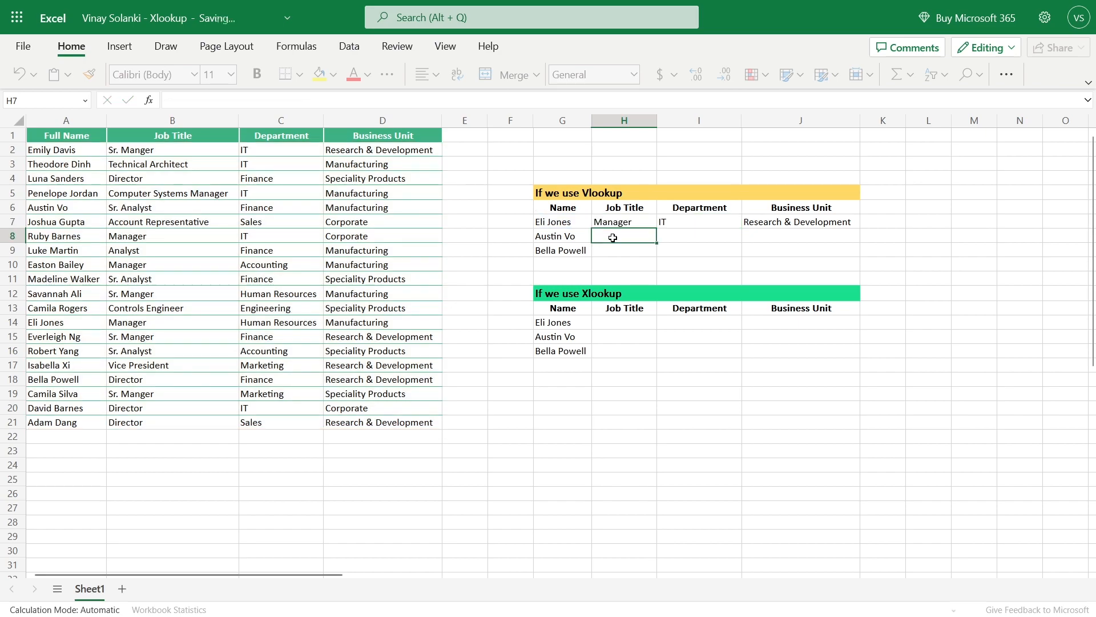
left_click(706, 224)
double_click(707, 224)
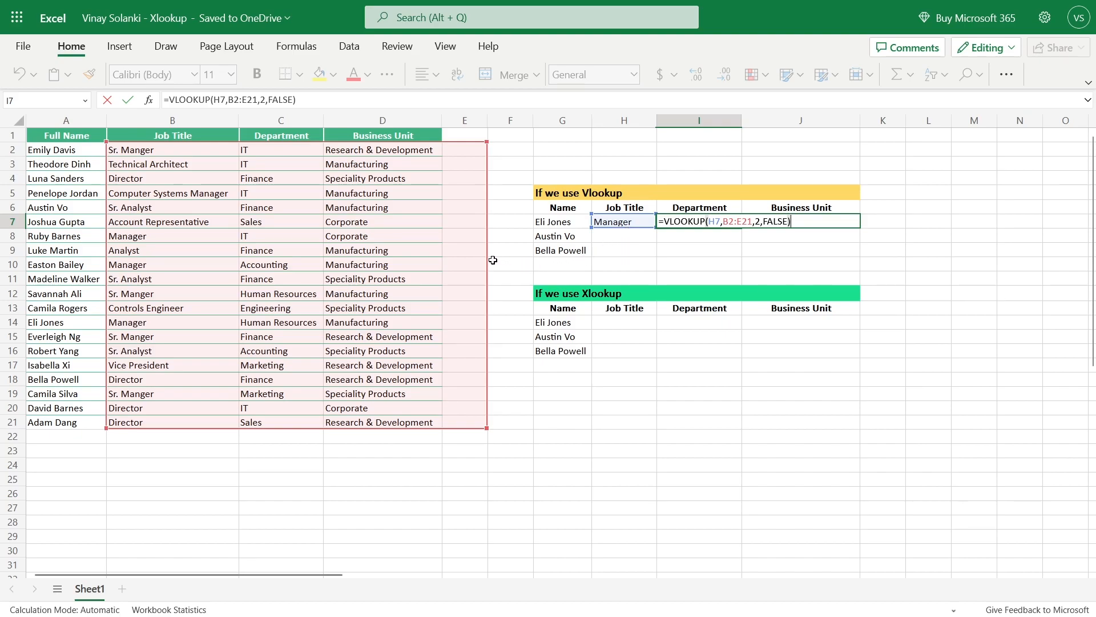
key("ctrl+Return")
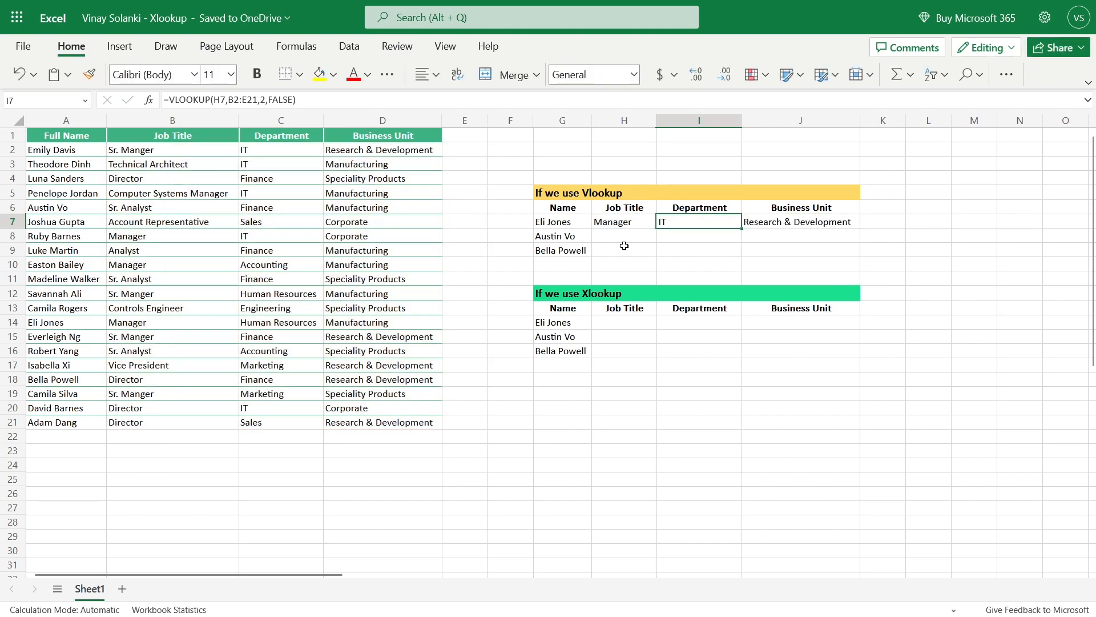
Change the H7 formula's references to $G7 and $A$2:$D$21, and fill it across through J7.
left_click(629, 219)
double_click(628, 219)
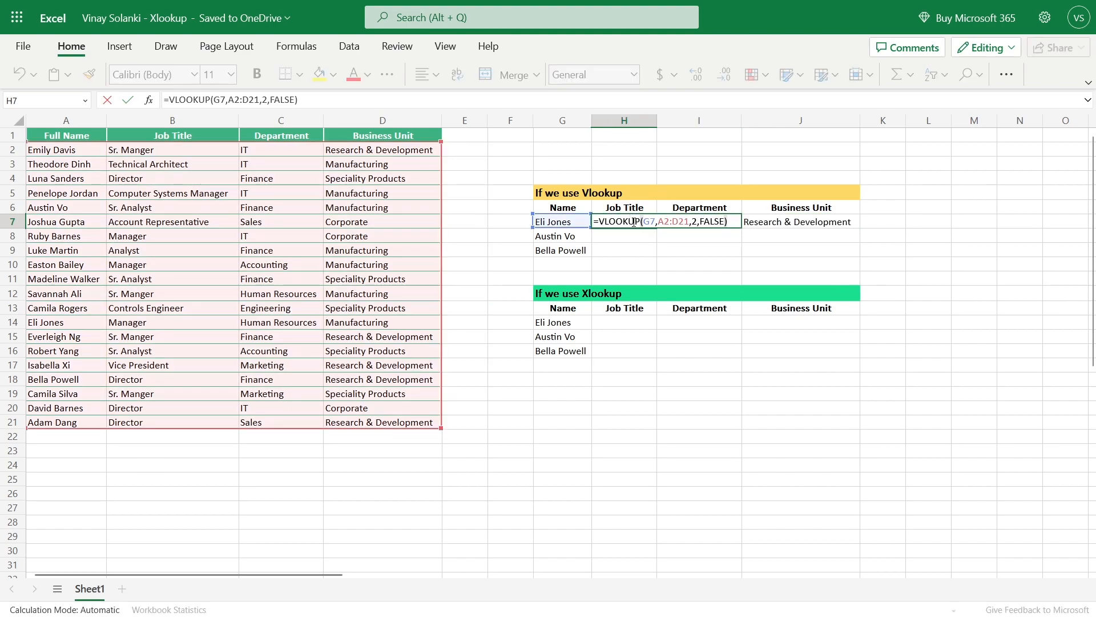
left_click(646, 223)
key("F4")
key("F4")
key("F4")
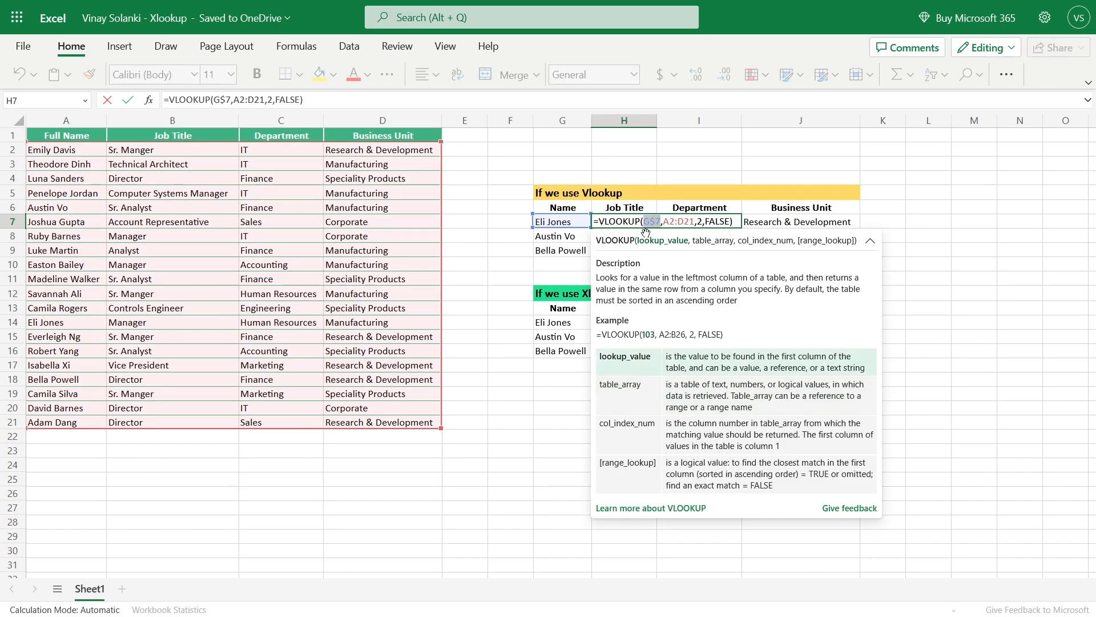
left_click(671, 222)
key("F4")
left_click(695, 221)
key("F4")
key("Return")
left_click_drag(646, 219, 827, 227)
key("ctrl+r")
Set the column index of the Department lookup formula in I7 to 3.
left_click(726, 223)
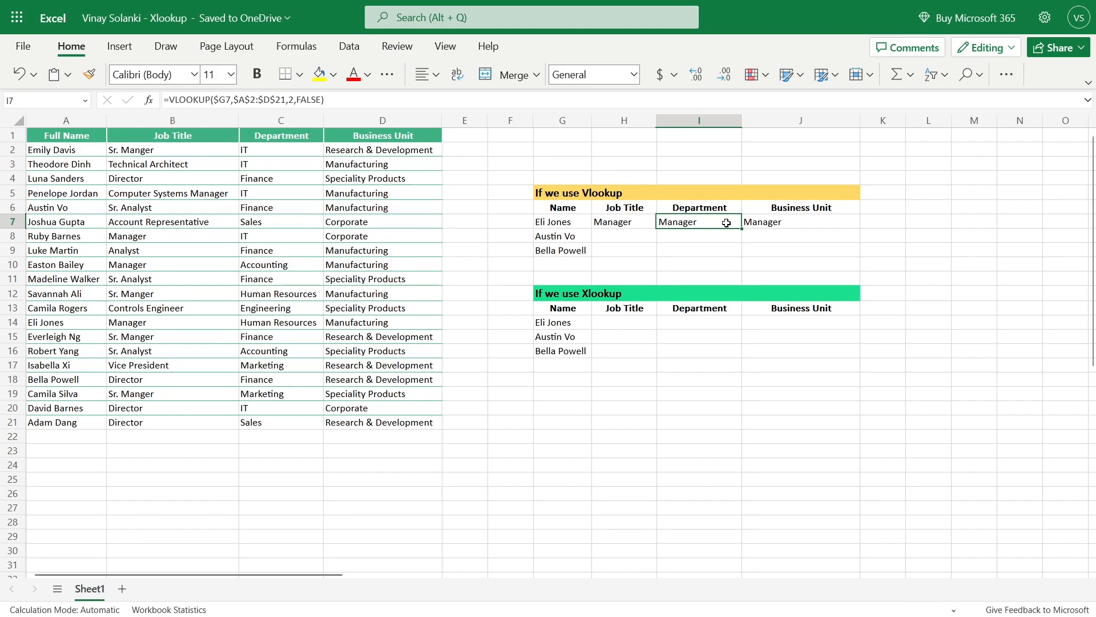
double_click(726, 223)
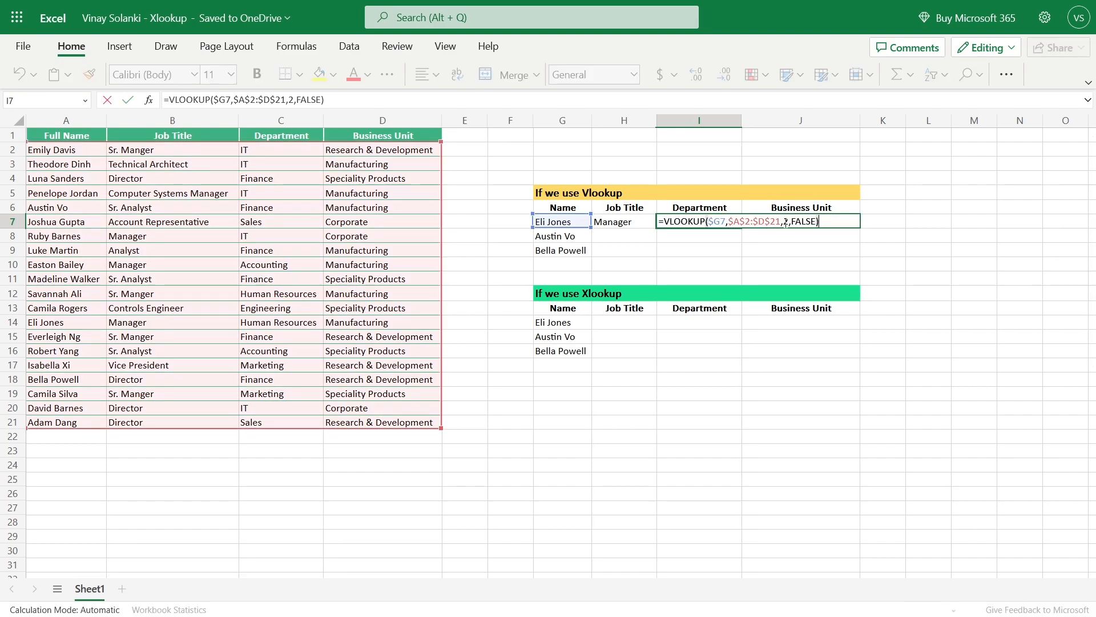
double_click(786, 226)
type("3")
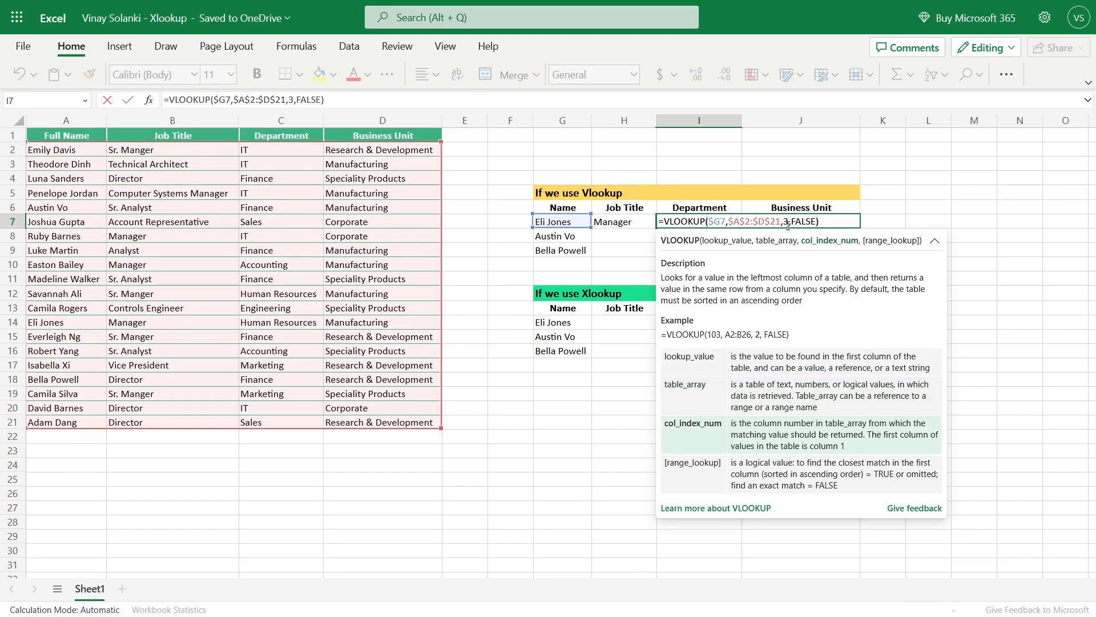
key("Return")
Set the column index of the Business Unit lookup formula in J7 to 4.
left_click(787, 223)
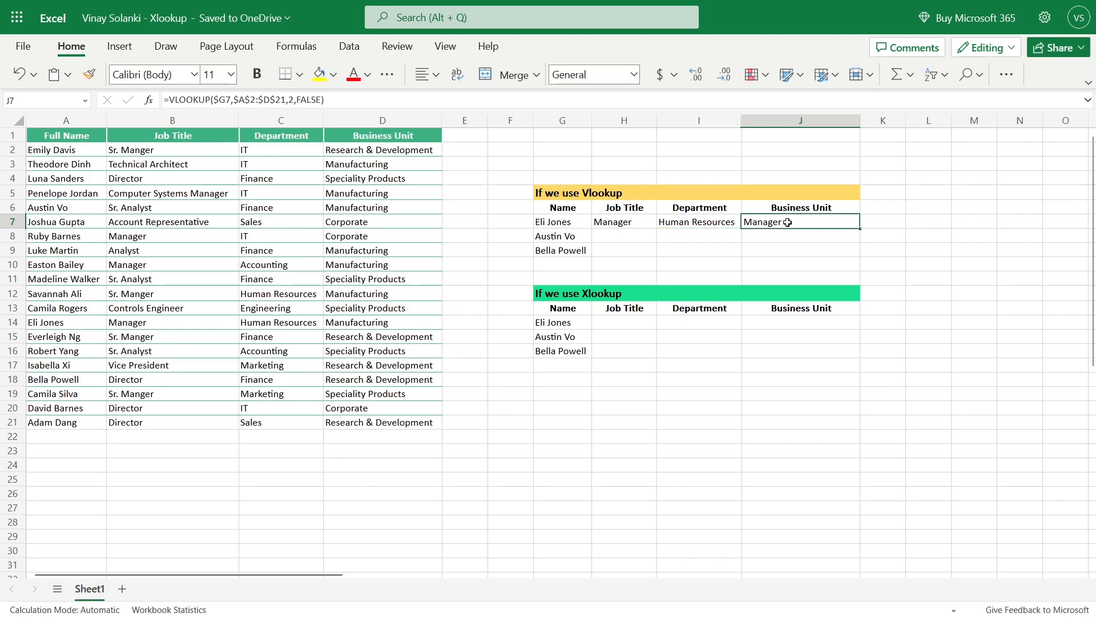
double_click(787, 223)
double_click(869, 222)
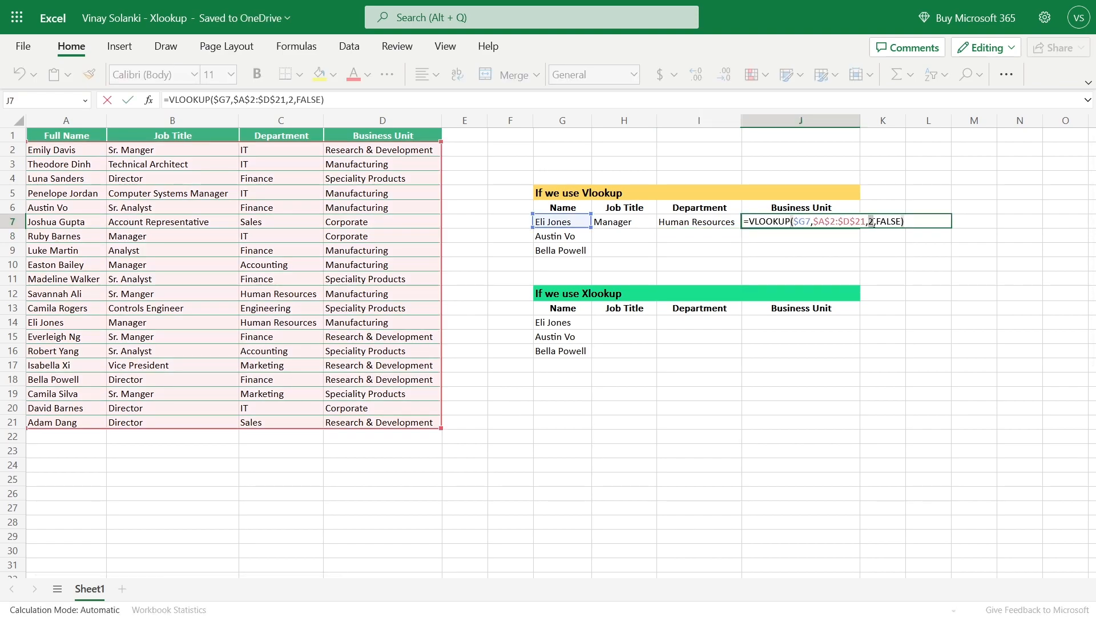
type("4")
key("Return")
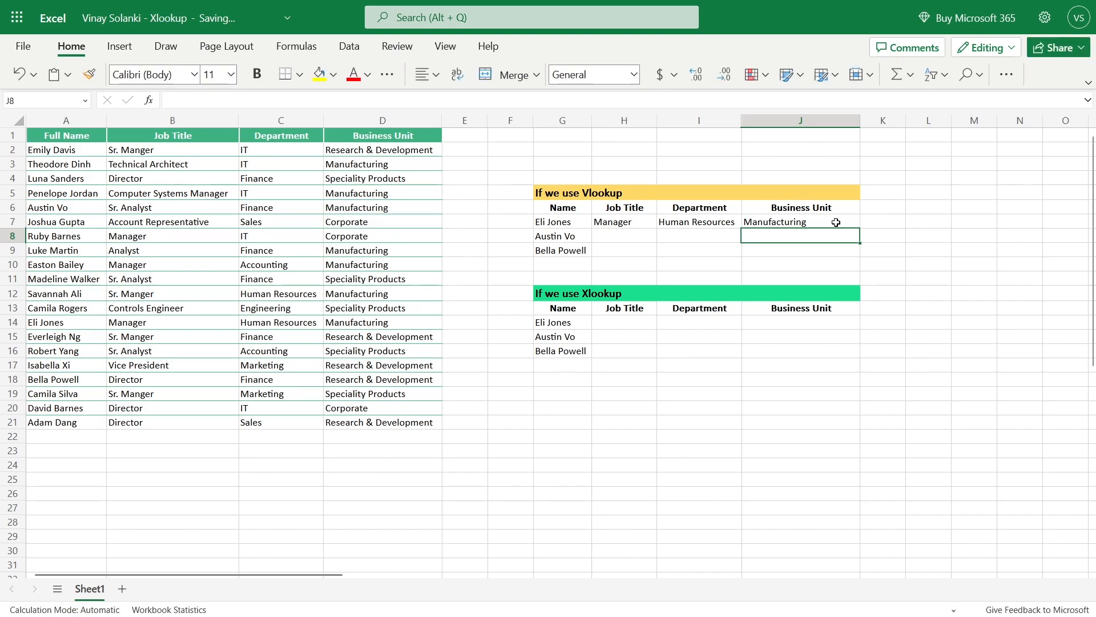
Check the J7 lookup result against the employee's Department and Business Unit entries in C14:D14.
left_click(736, 224)
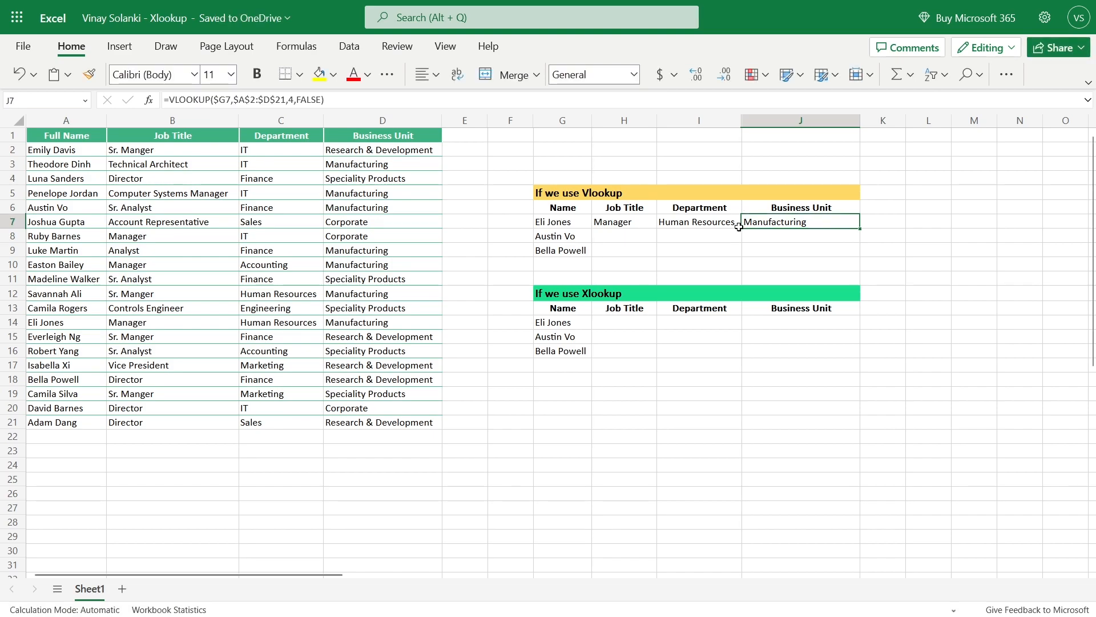
left_click(311, 323)
left_click(395, 321)
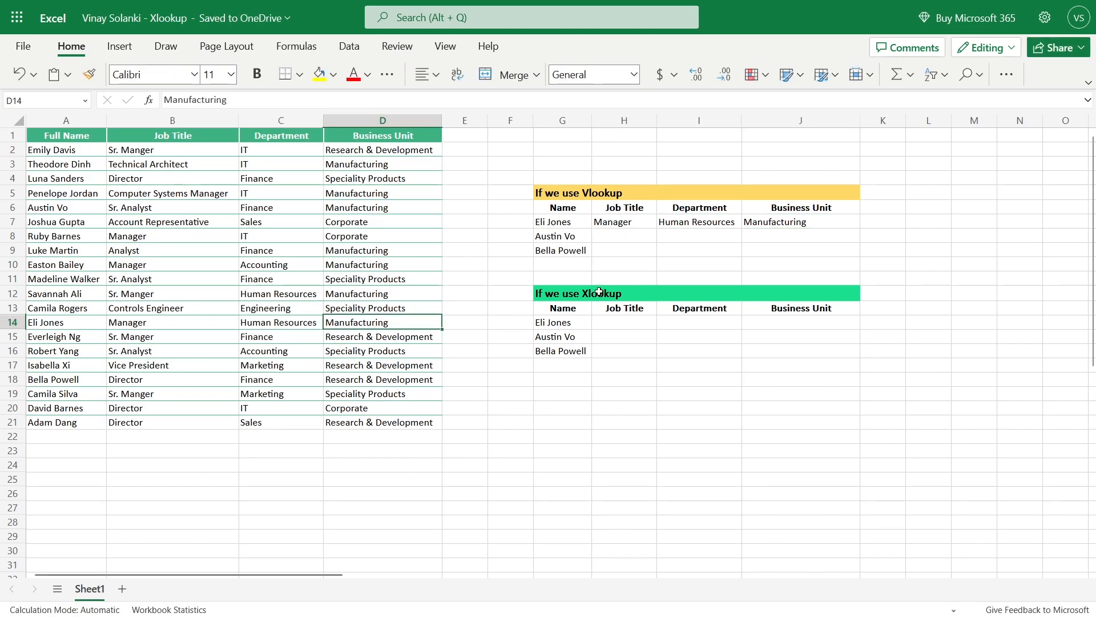
Fill the VLOOKUP formulas in H7:J7 down through row 9 for the remaining names.
left_click(810, 221)
left_click_drag(642, 223, 860, 251)
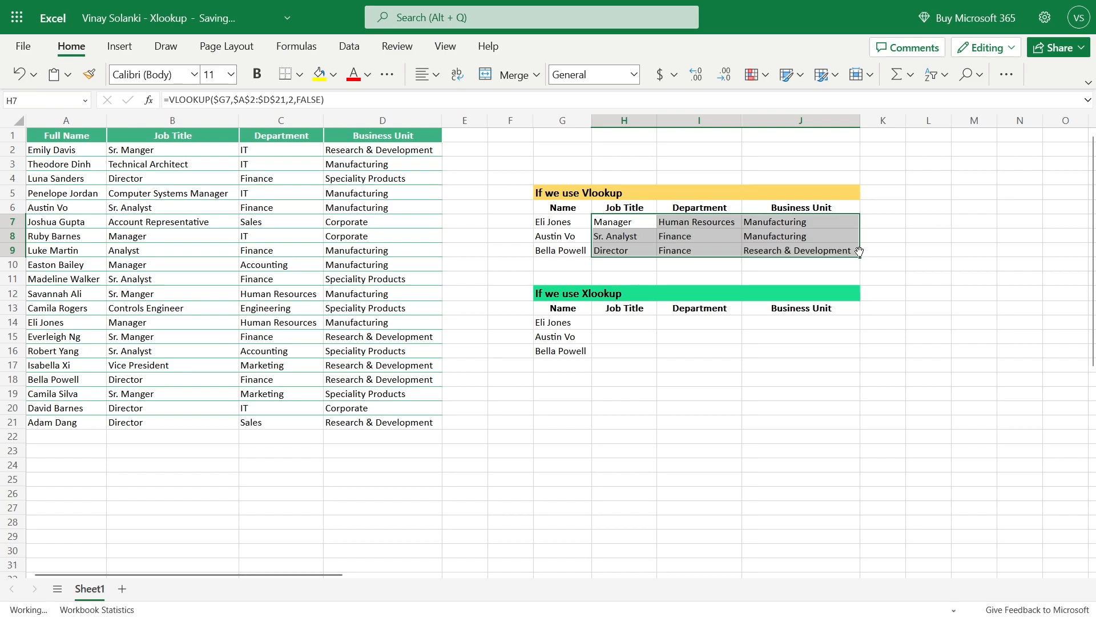
left_click(842, 250)
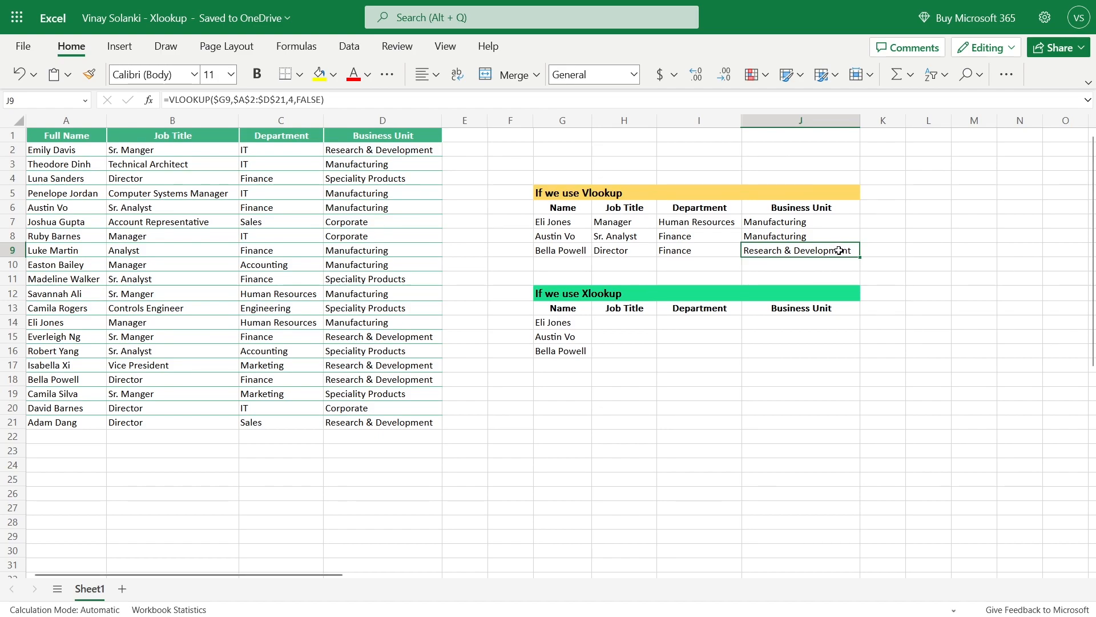
Enter an XLOOKUP formula in H14 with lookup value G14, lookup array A1:A21 and return array B1:D21.
left_click(631, 322)
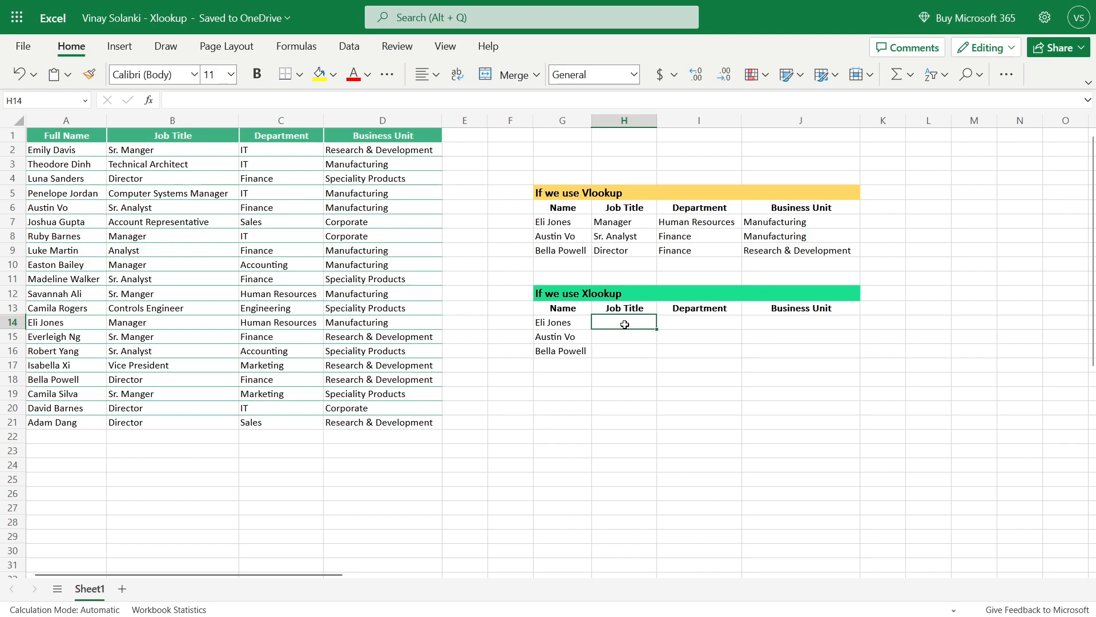
type("=xl")
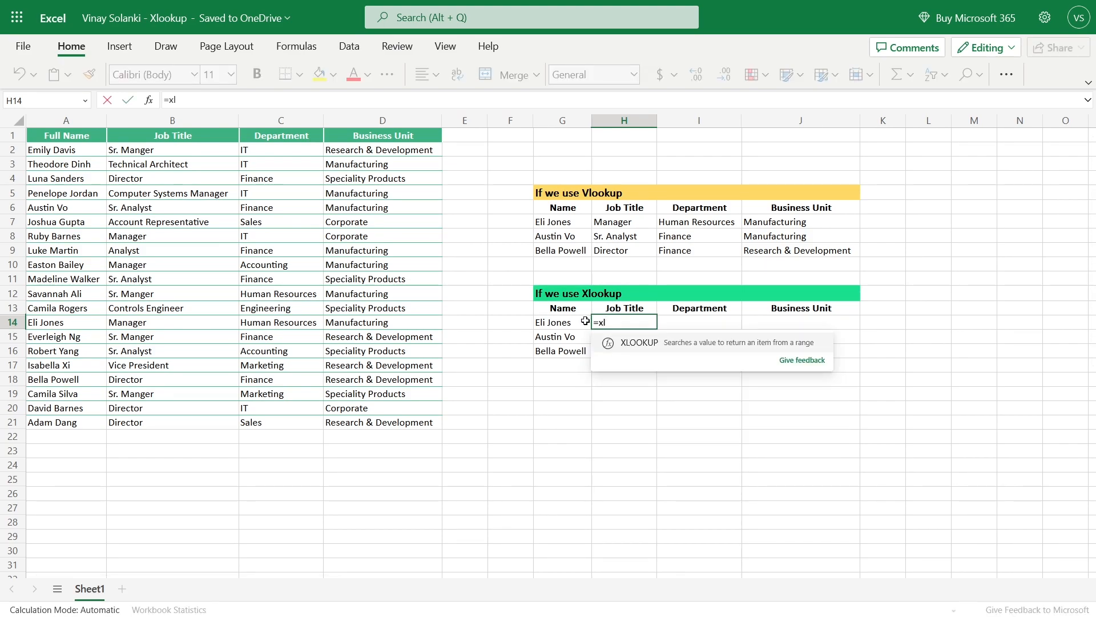
key("Tab")
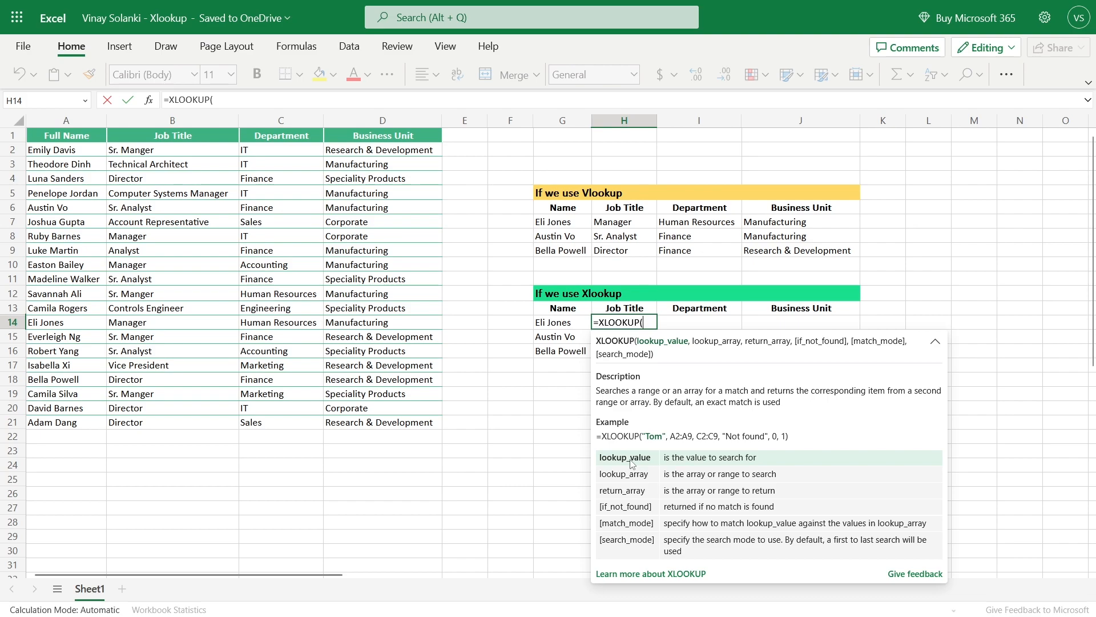
left_click(578, 323)
type(",")
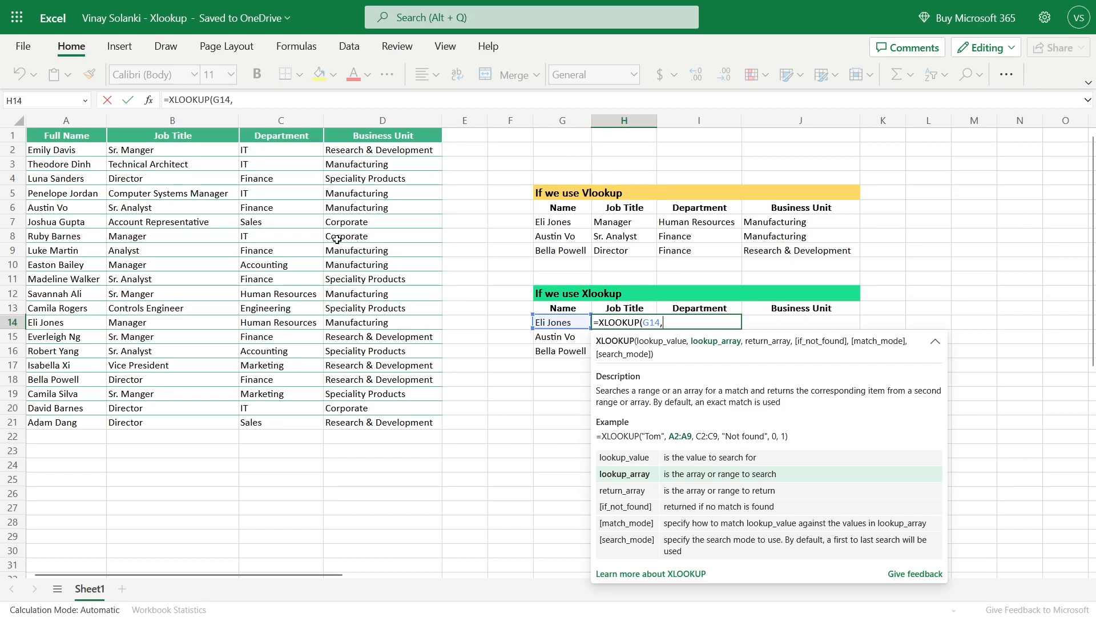
left_click(85, 151)
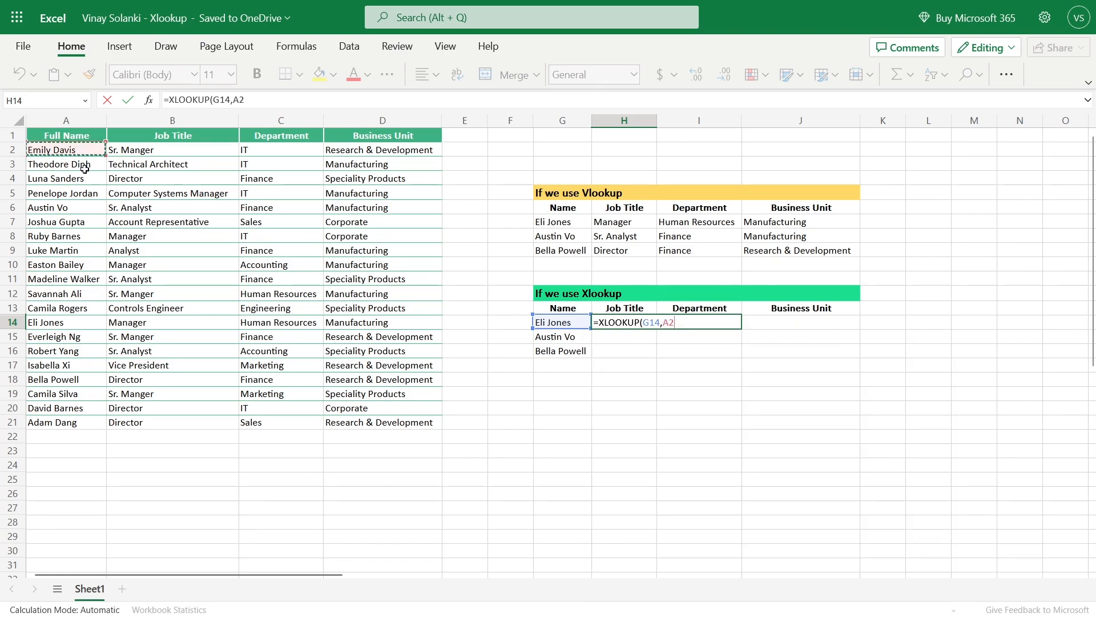
left_click_drag(85, 139, 93, 418)
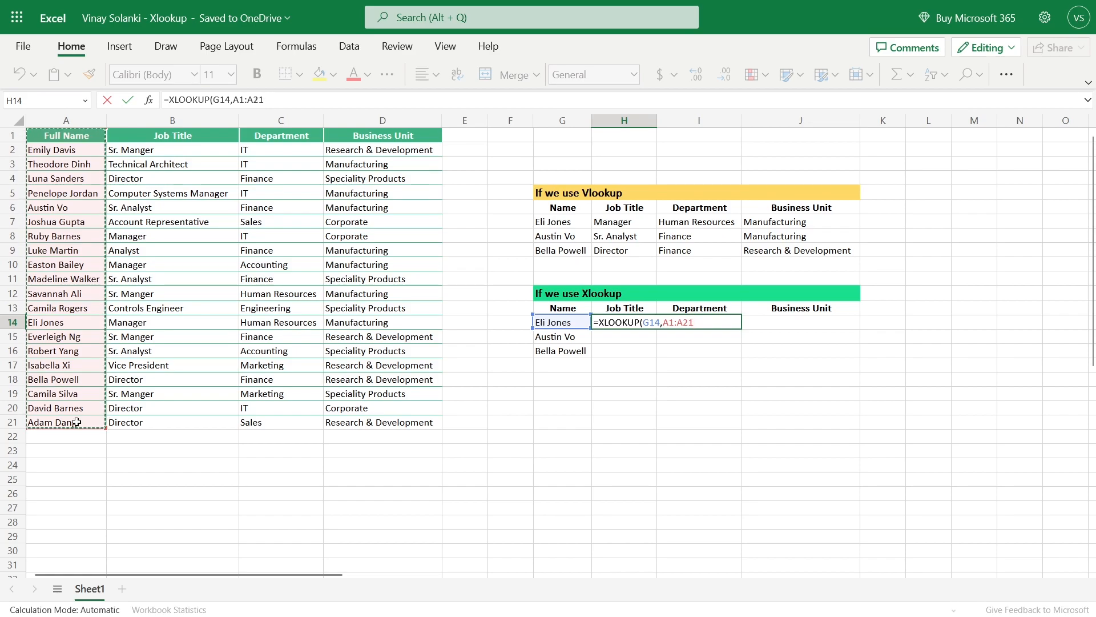
type(",")
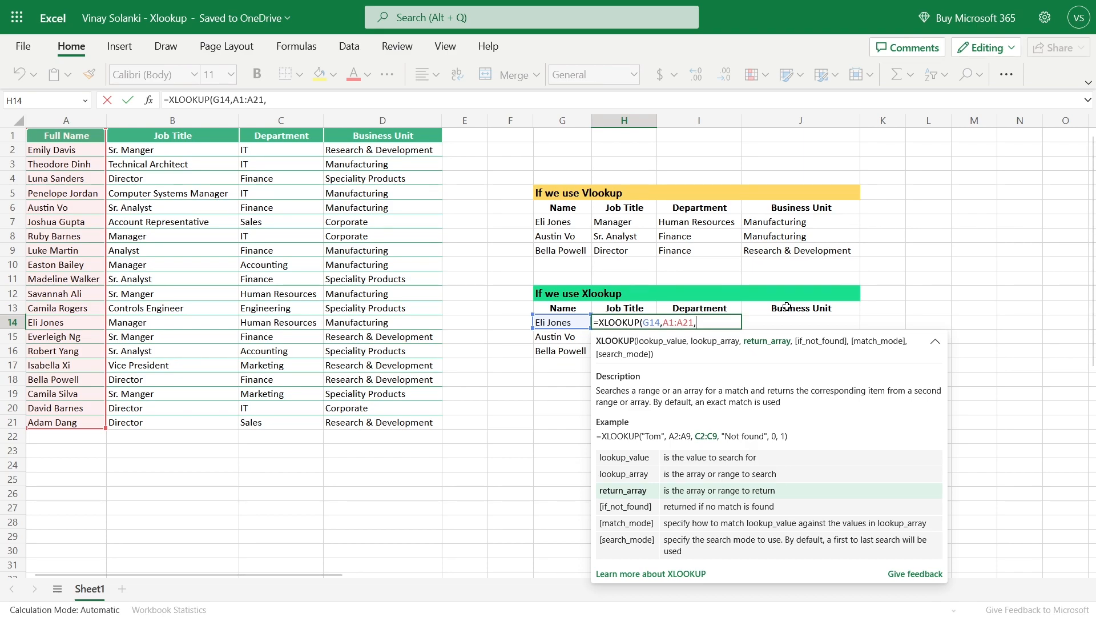
left_click_drag(181, 136, 376, 421)
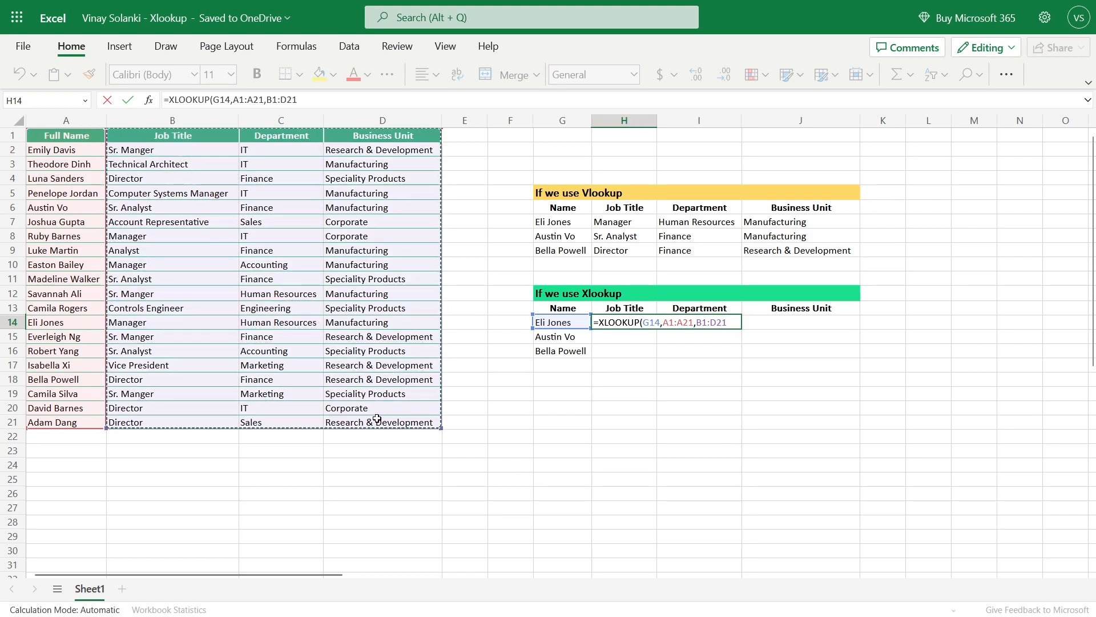
key("Return")
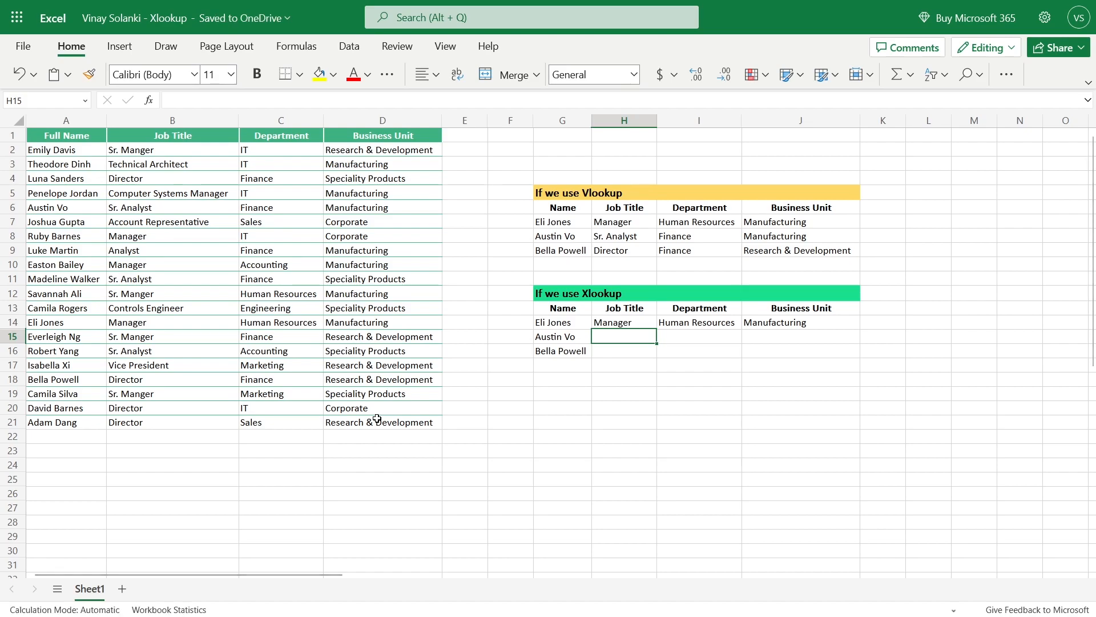
Inspect the spilled XLOOKUP results in row 14 and fill the formula down through row 16.
left_click(645, 323)
left_click(829, 322)
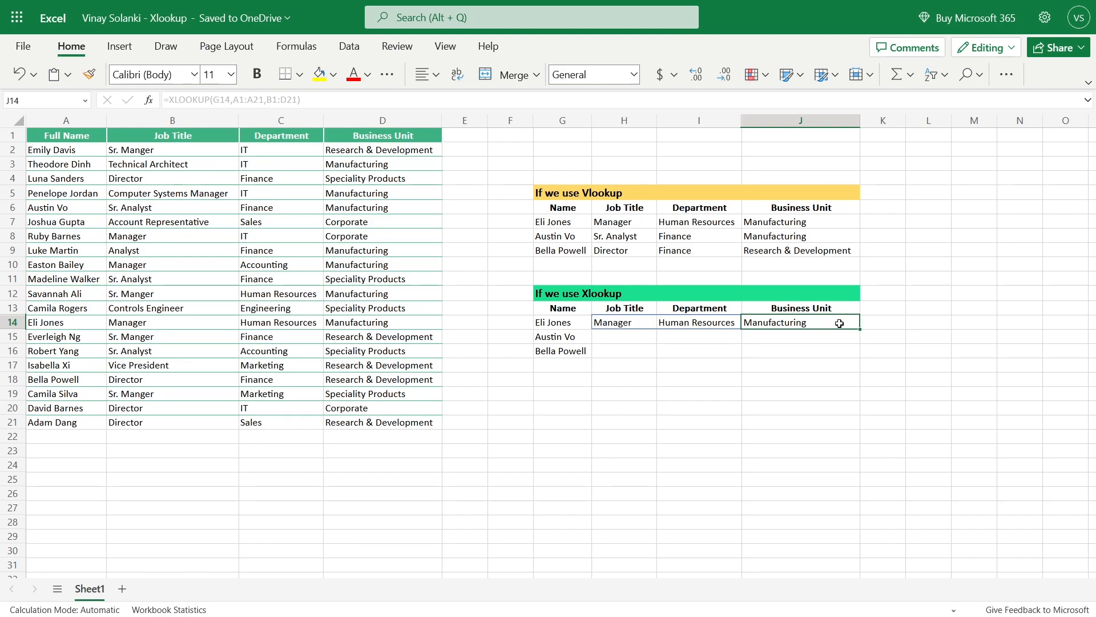
left_click_drag(639, 322, 860, 348)
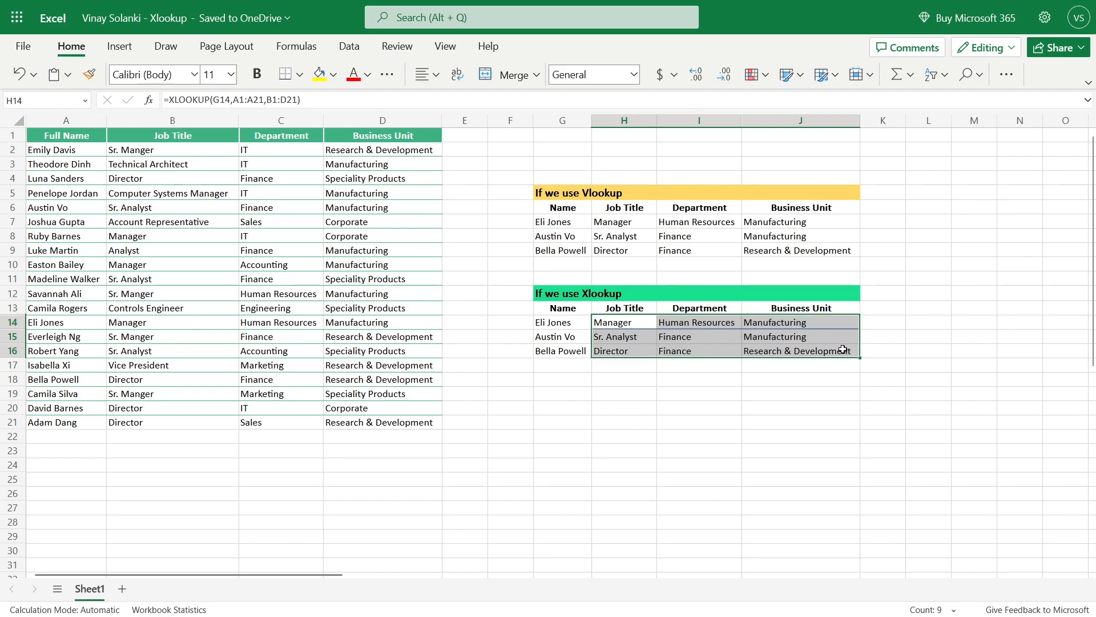
left_click(843, 350)
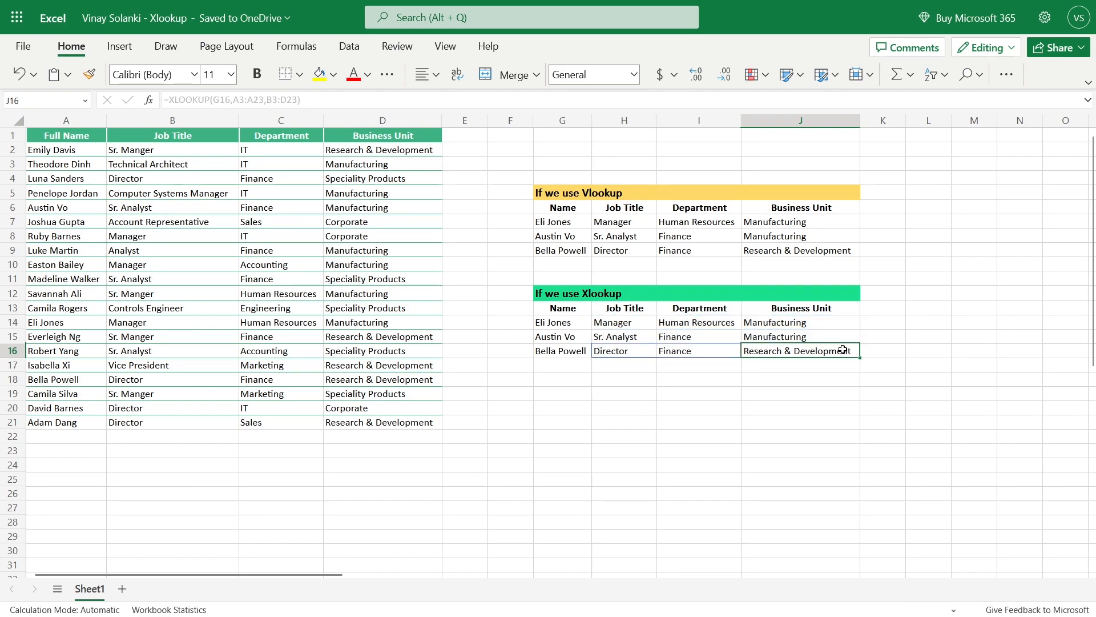